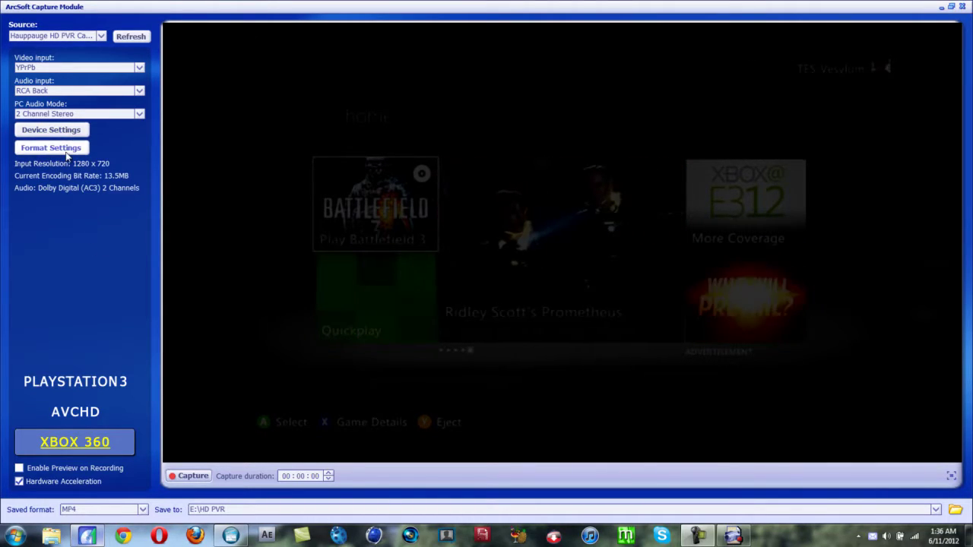
Open the Format Settings for the Hauppauge HD PVR H264 encoder.
{"action": "left_click", "coordinate": [67, 155]}
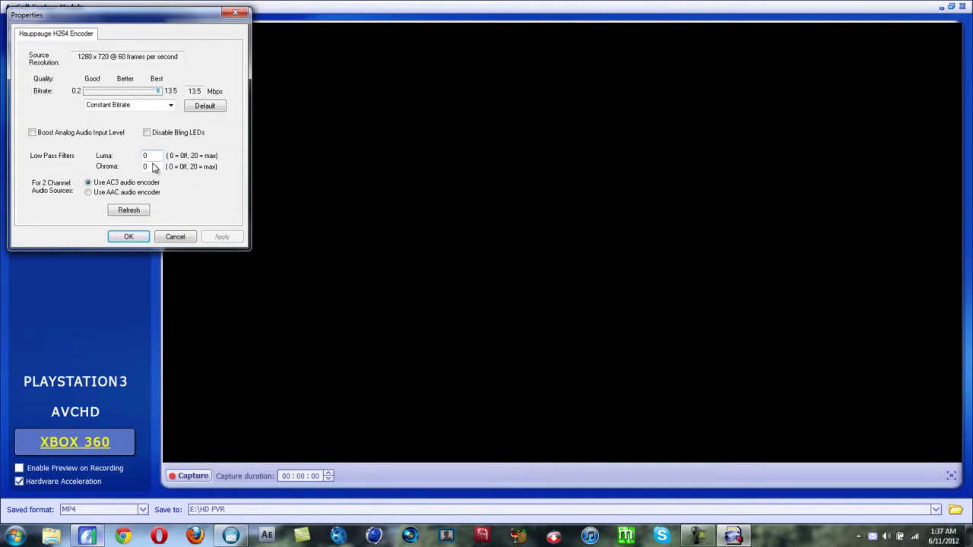
Accept the 13.5 Mbps constant-bitrate H264 settings with AC3 audio and restore the capture window.
{"action": "left_click", "coordinate": [130, 238]}
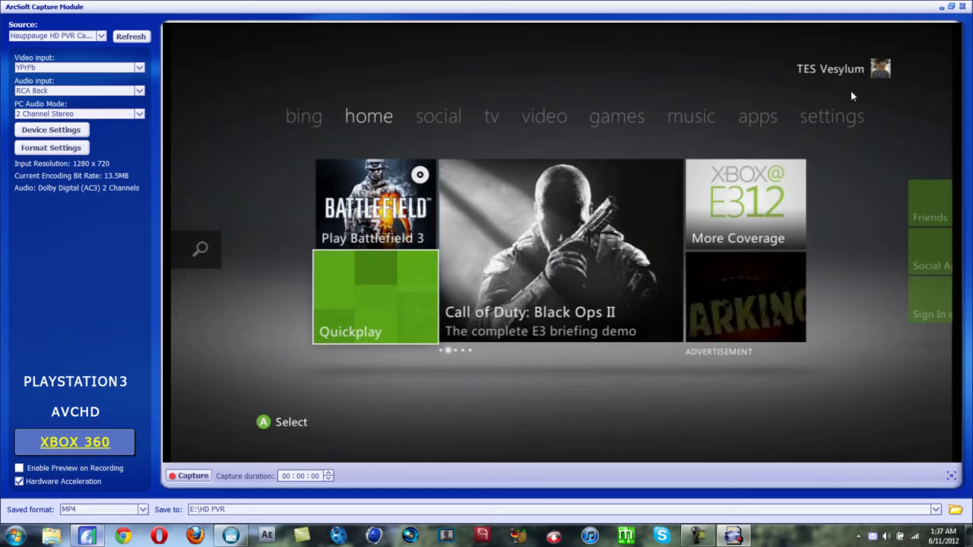
{"action": "left_click", "coordinate": [951, 7]}
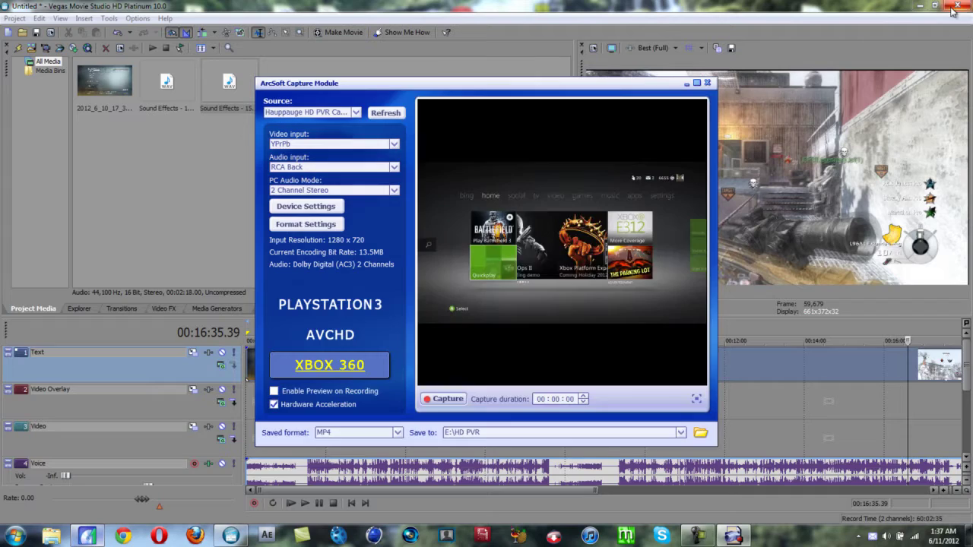
Close ArcSoft Capture Module and its TotalMedia Extreme launcher to return to Vegas.
{"action": "left_click", "coordinate": [696, 82]}
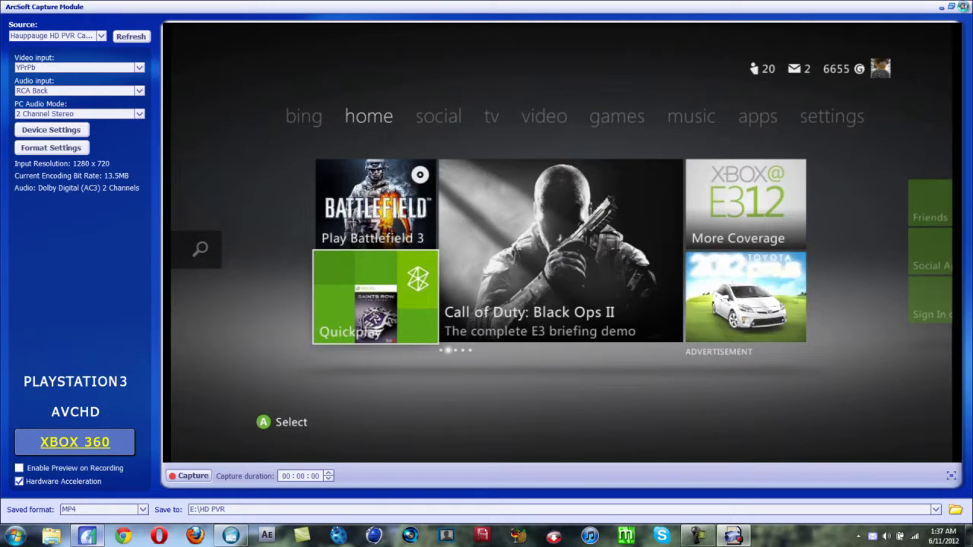
{"action": "left_click", "coordinate": [963, 6]}
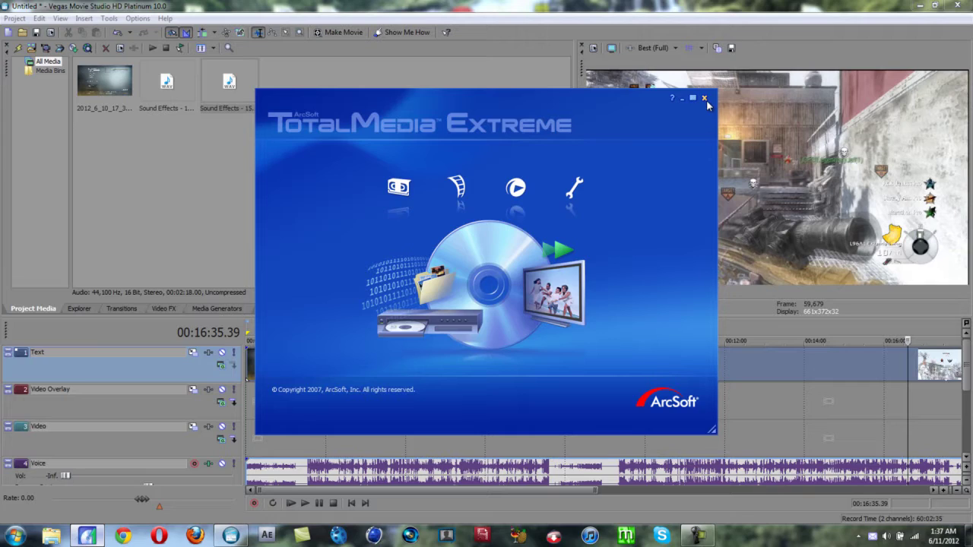
{"action": "left_click", "coordinate": [705, 99]}
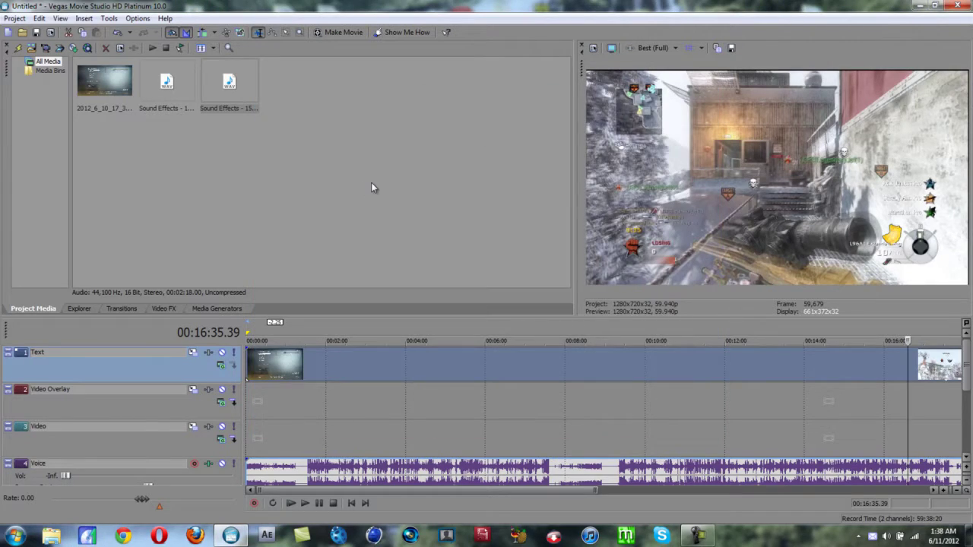
Scrub the playhead to 9:12 and 11:13, then back to the project start.
{"action": "left_click", "coordinate": [613, 419]}
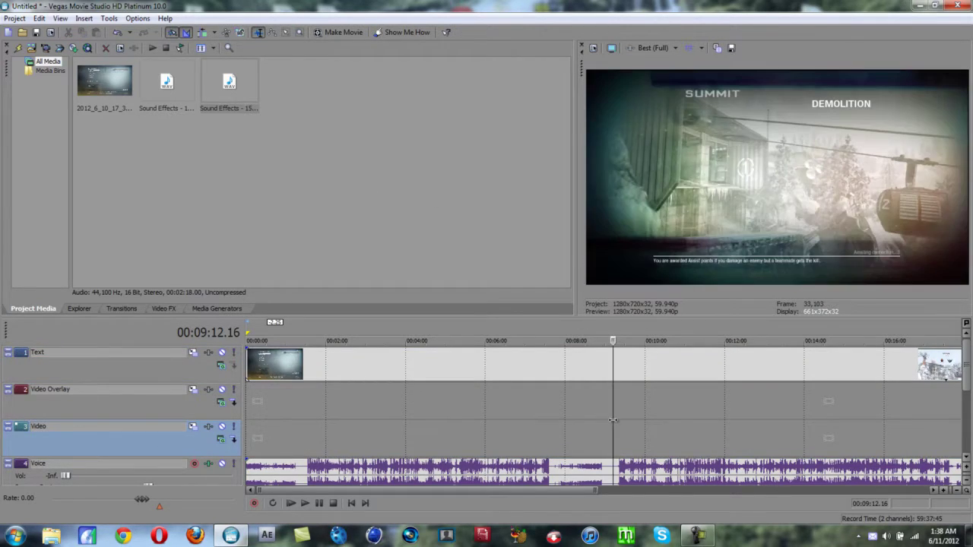
{"action": "left_click", "coordinate": [693, 407]}
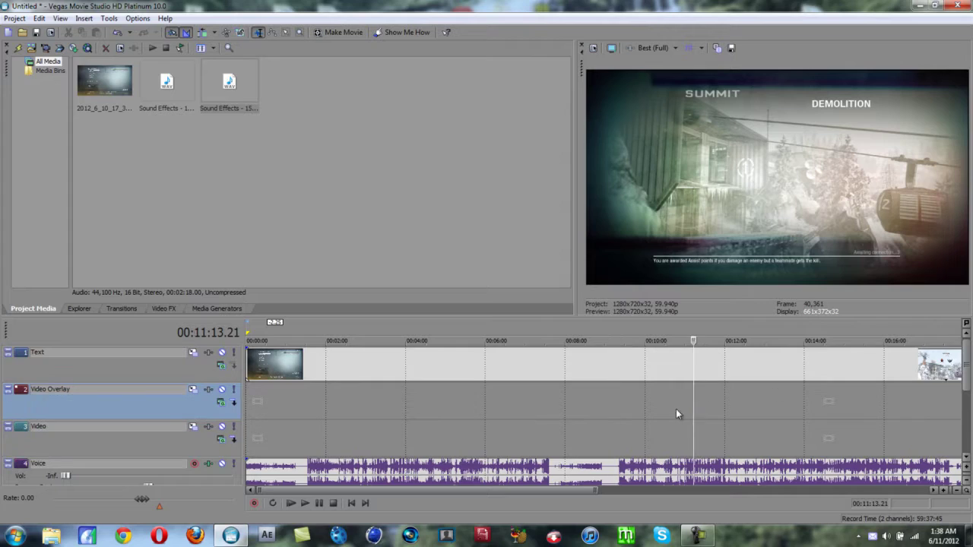
{"action": "left_click", "coordinate": [245, 403]}
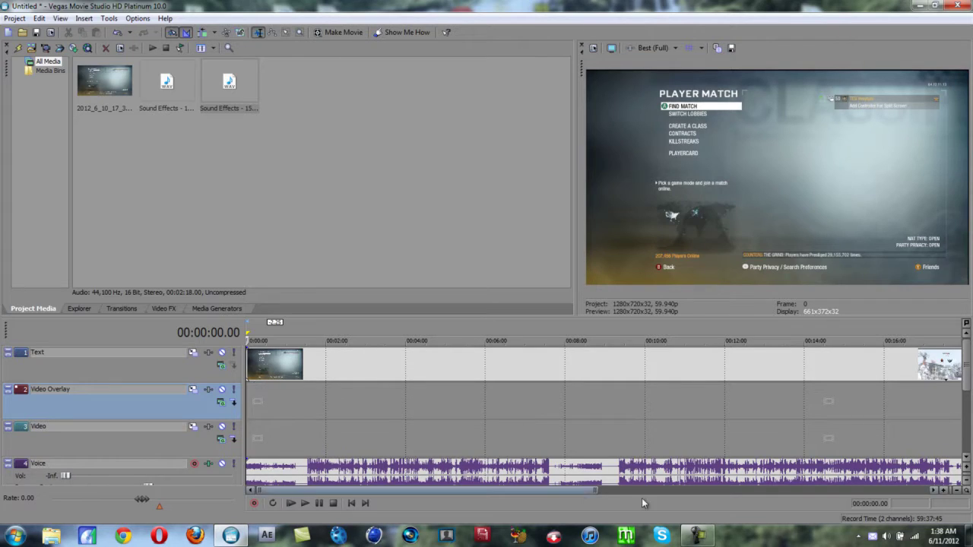
Zoom the timeline onto the project end and place the playhead at 34:23.12.
{"action": "left_click_drag", "start_coordinate": [593, 491], "coordinate": [951, 490]}
{"action": "left_click", "coordinate": [949, 398]}
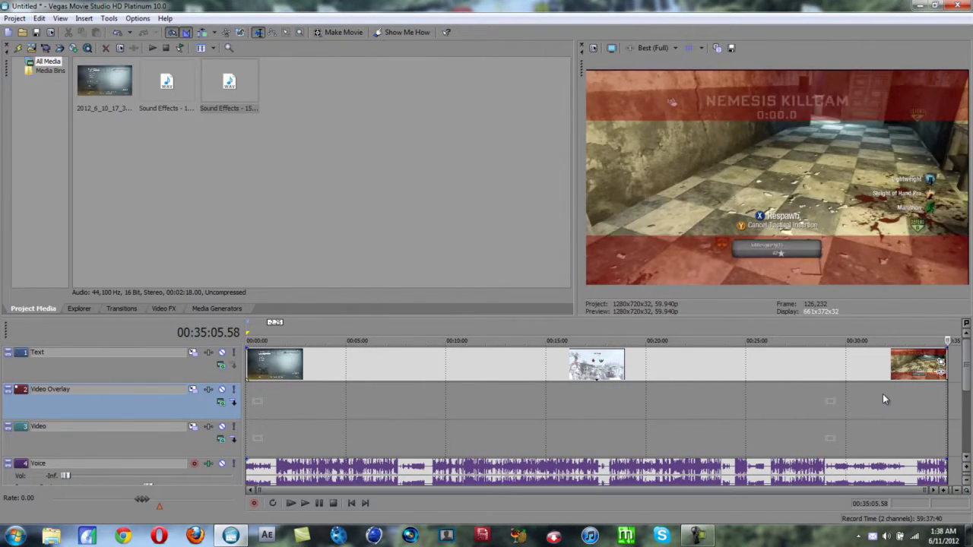
{"action": "left_click_drag", "start_coordinate": [257, 490], "coordinate": [862, 491]}
{"action": "left_click", "coordinate": [796, 432]}
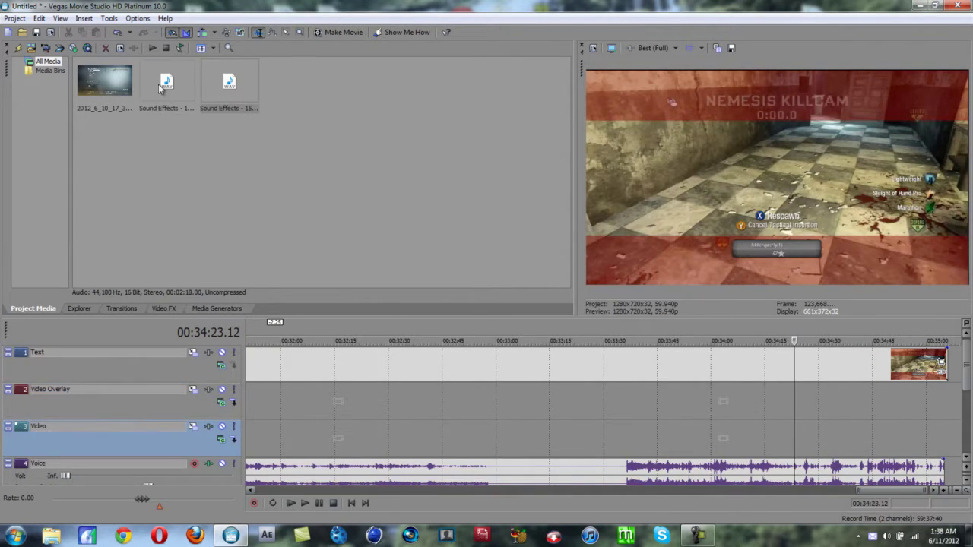
{"action": "right_click", "coordinate": [776, 370]}
Give the Text track clip the YouTube New pan/crop preset (1,272.6 x 712.6), aspect maintained.
{"action": "left_click", "coordinate": [806, 361]}
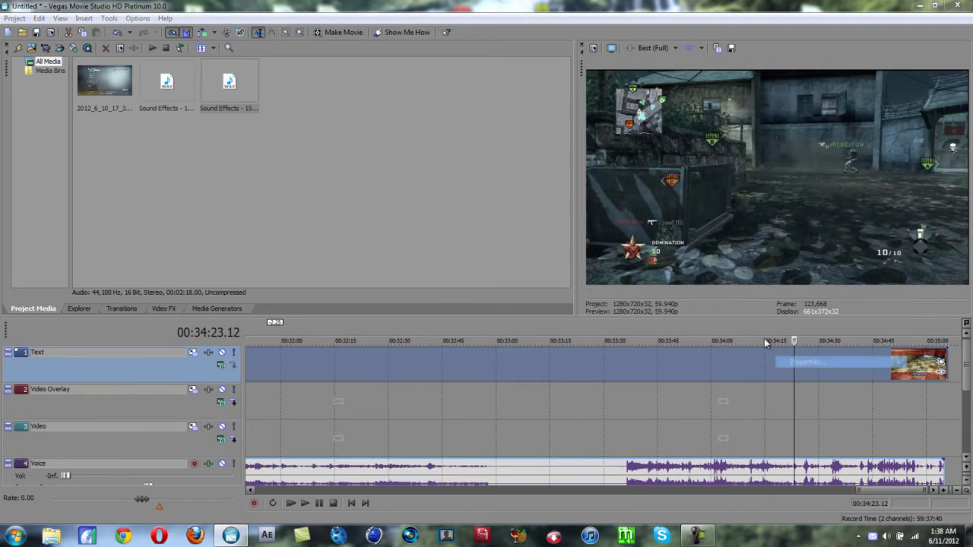
{"action": "left_click", "coordinate": [525, 359]}
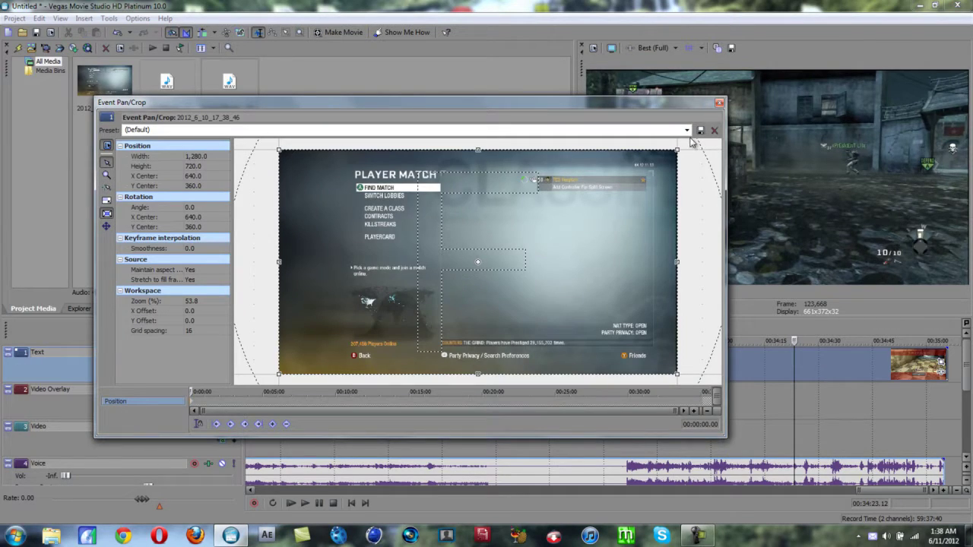
{"action": "left_click", "coordinate": [686, 130]}
{"action": "left_click", "coordinate": [199, 253]}
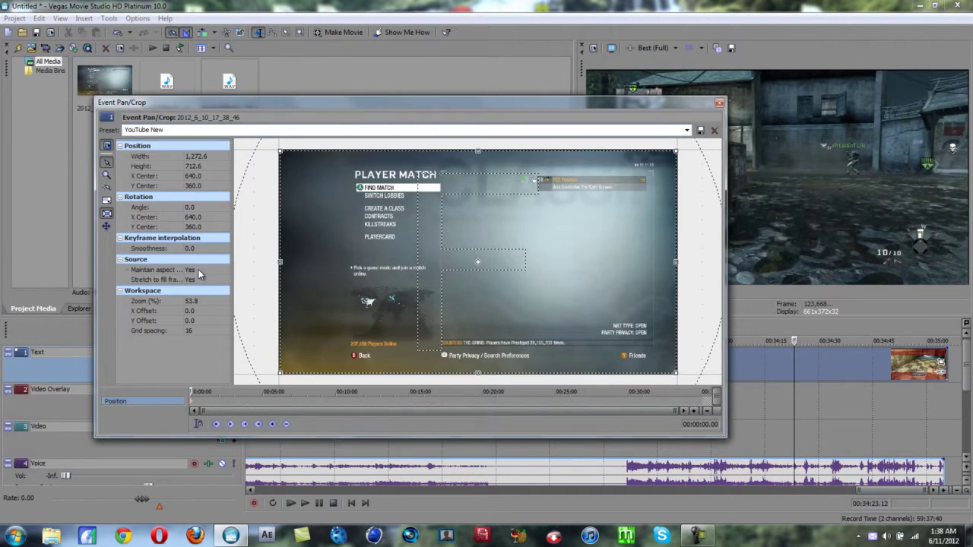
{"action": "left_click", "coordinate": [200, 270]}
{"action": "left_click", "coordinate": [199, 287]}
{"action": "left_click", "coordinate": [719, 102]}
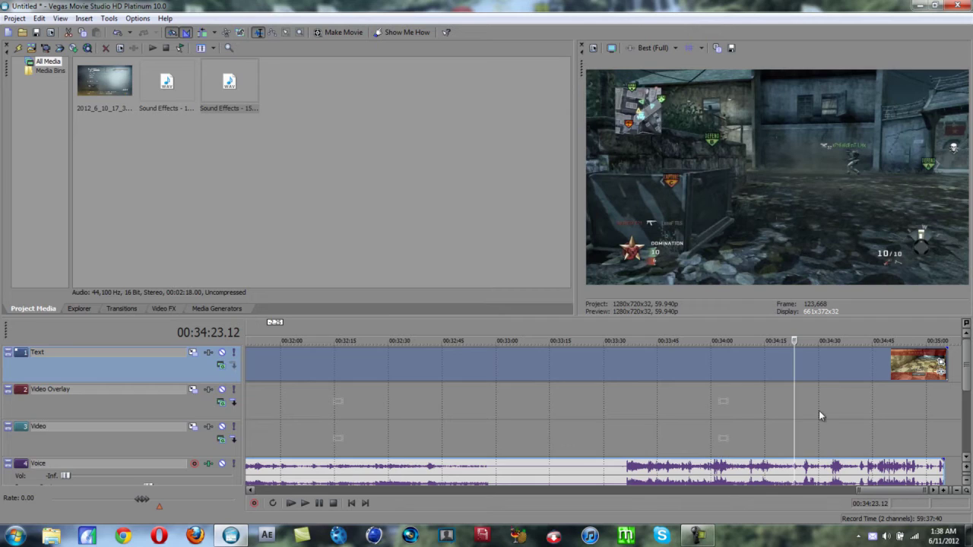
{"action": "left_click", "coordinate": [819, 410]}
Scrub the playhead through the ending to 34:41.07 and then 34:45.09.
{"action": "left_click", "coordinate": [833, 416]}
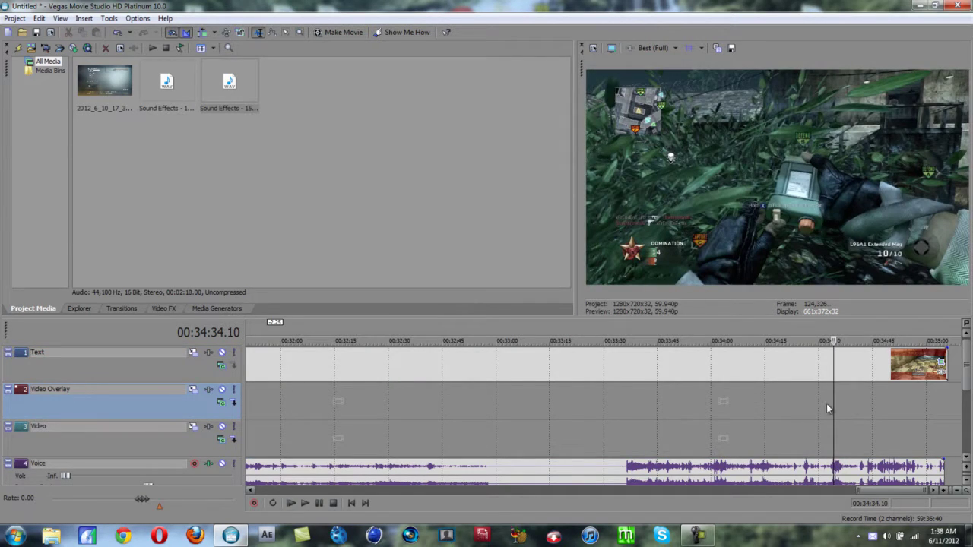
{"action": "left_click", "coordinate": [843, 408]}
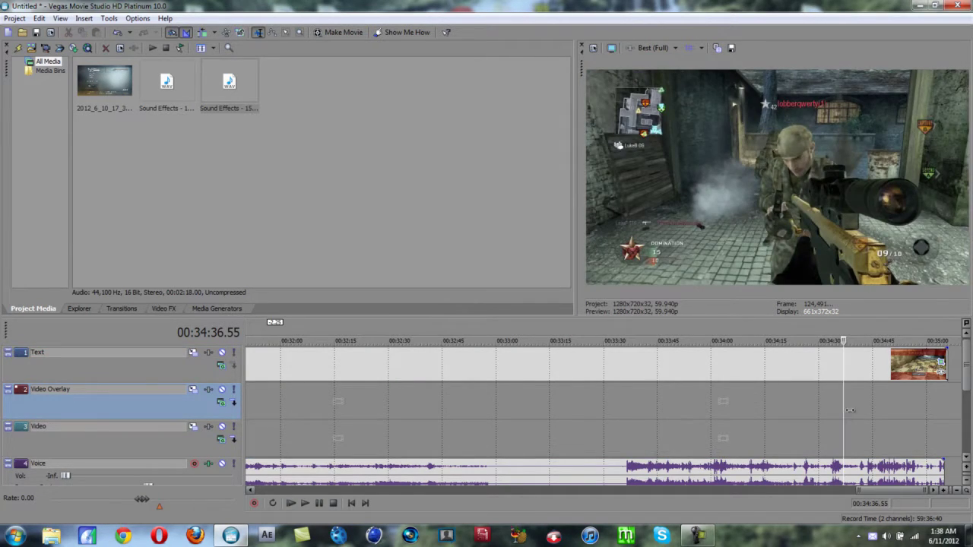
{"action": "left_click_drag", "start_coordinate": [849, 411], "coordinate": [852, 413]}
{"action": "left_click", "coordinate": [859, 409]}
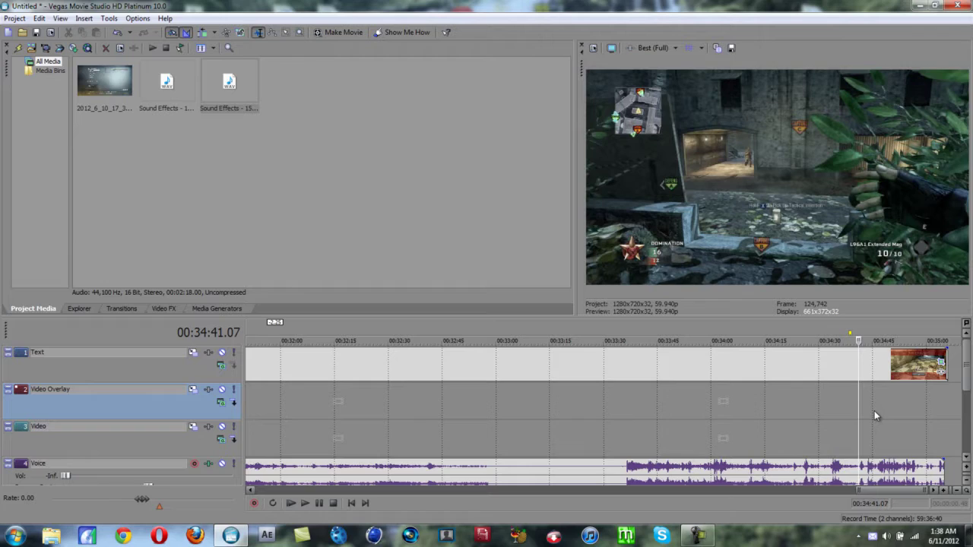
{"action": "key", "text": "ctrl+z"}
{"action": "left_click", "coordinate": [873, 411]}
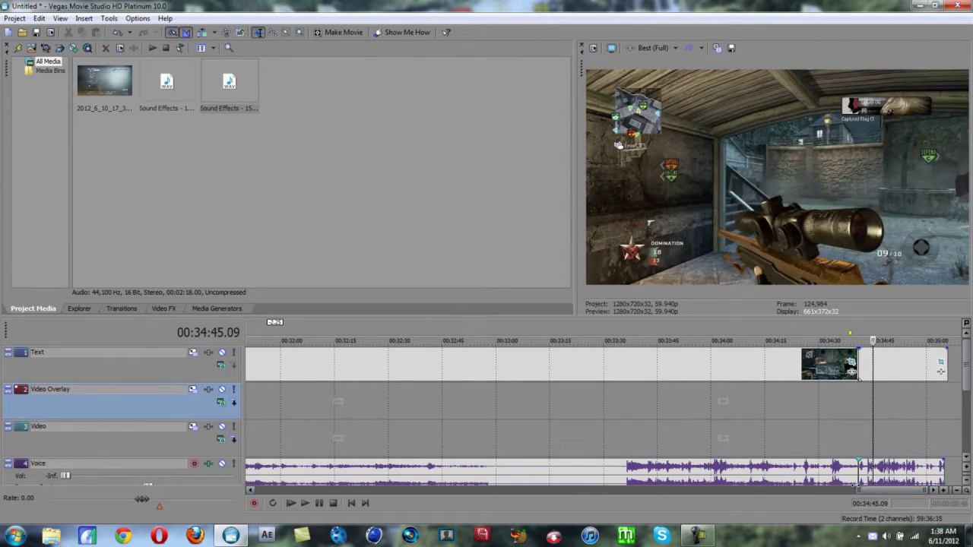
Undo an accidental deletion of the Text track clips and select 34:41.07 to 34:45.09.
{"action": "scroll", "coordinate": [558, 438], "scroll_direction": "up", "scroll_amount": 5}
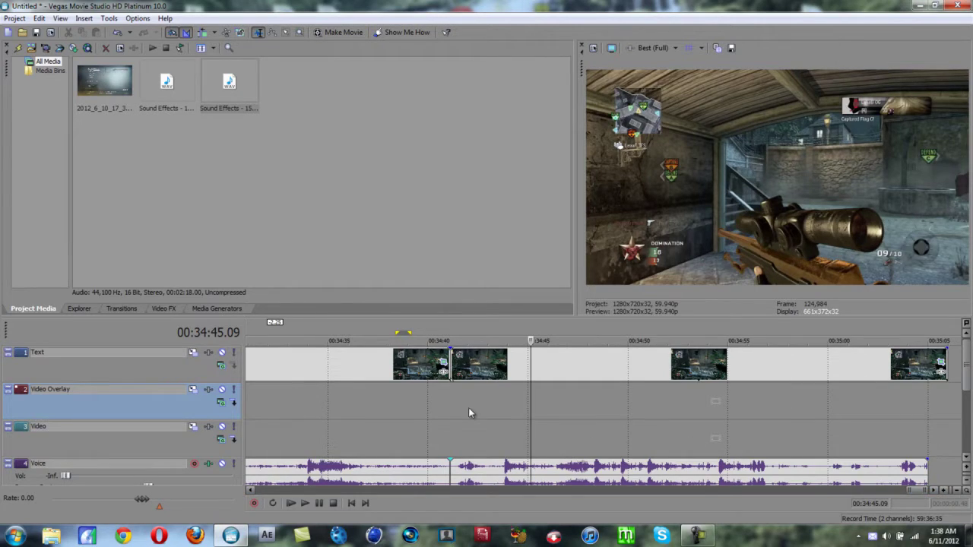
{"action": "key", "text": "Delete"}
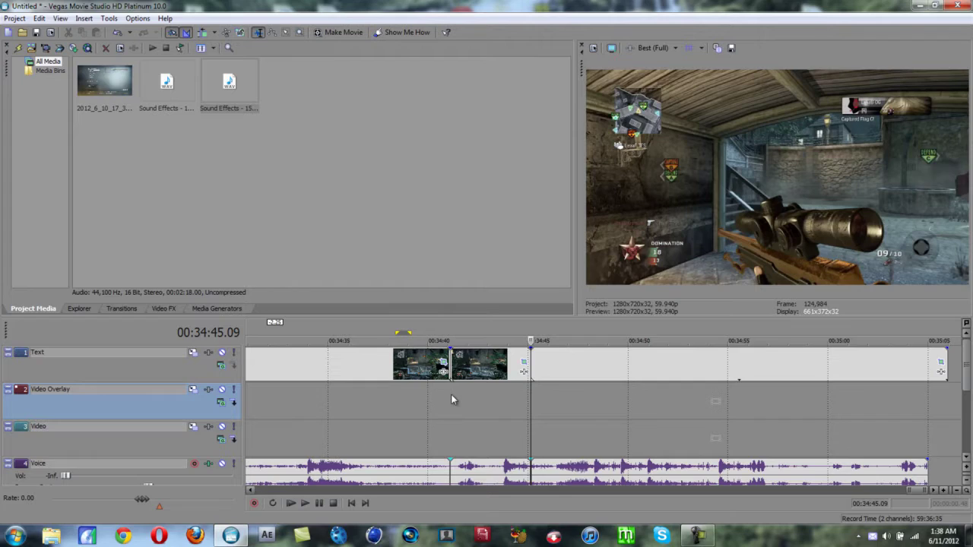
{"action": "key", "text": "ctrl+z"}
{"action": "left_click_drag", "start_coordinate": [451, 399], "coordinate": [532, 399]}
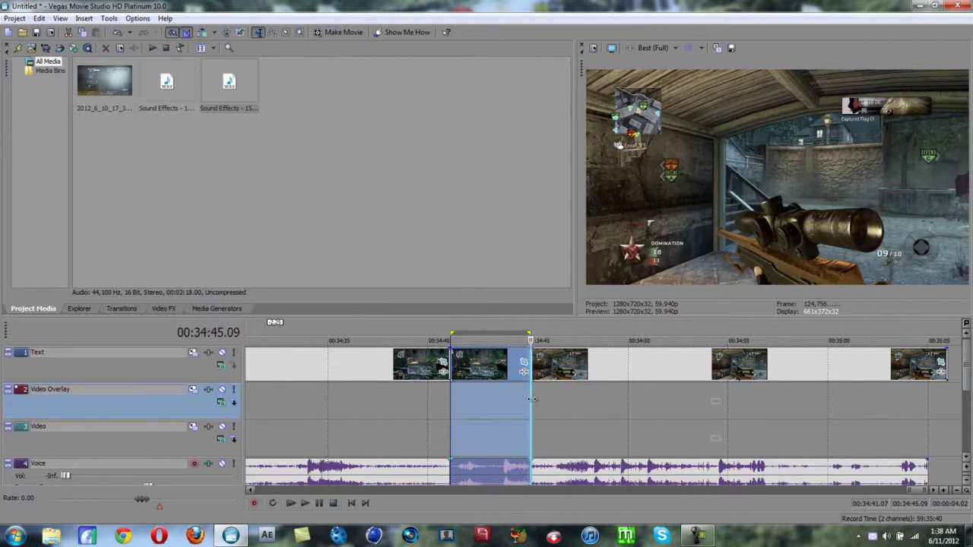
{"action": "left_click", "coordinate": [16, 18]}
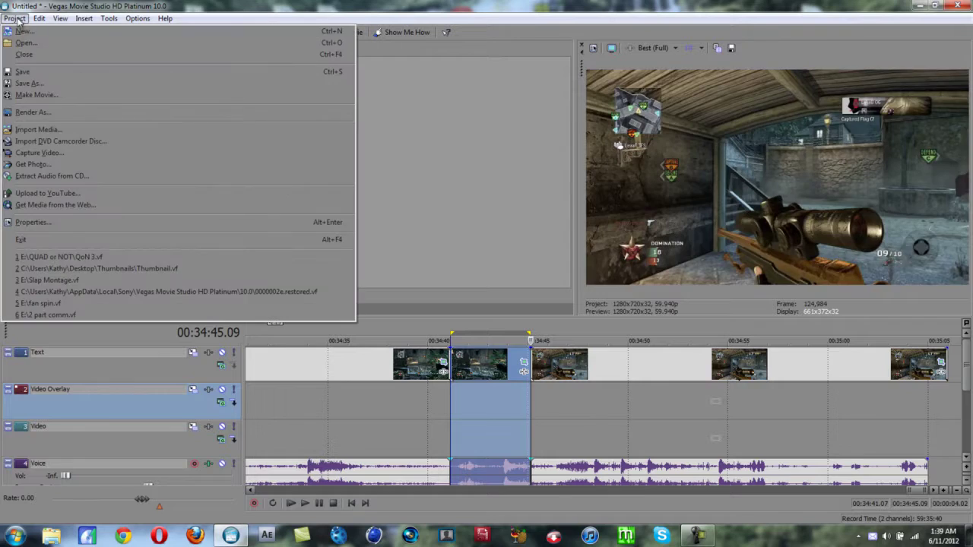
Open Render As and move up from Cinematics to External Hard Drive (E:), locating Vesylum.
{"action": "left_click", "coordinate": [84, 112]}
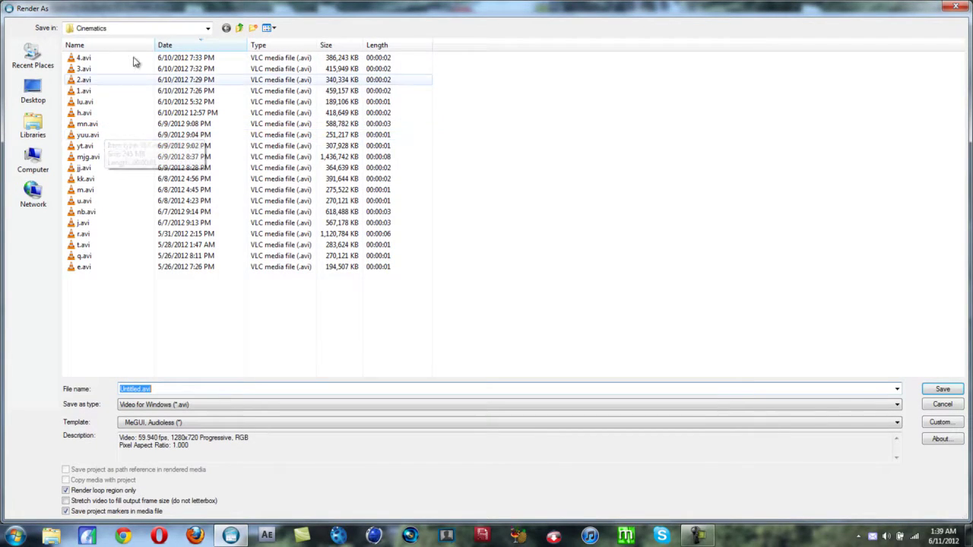
{"action": "left_click", "coordinate": [239, 28]}
{"action": "left_click", "coordinate": [241, 28]}
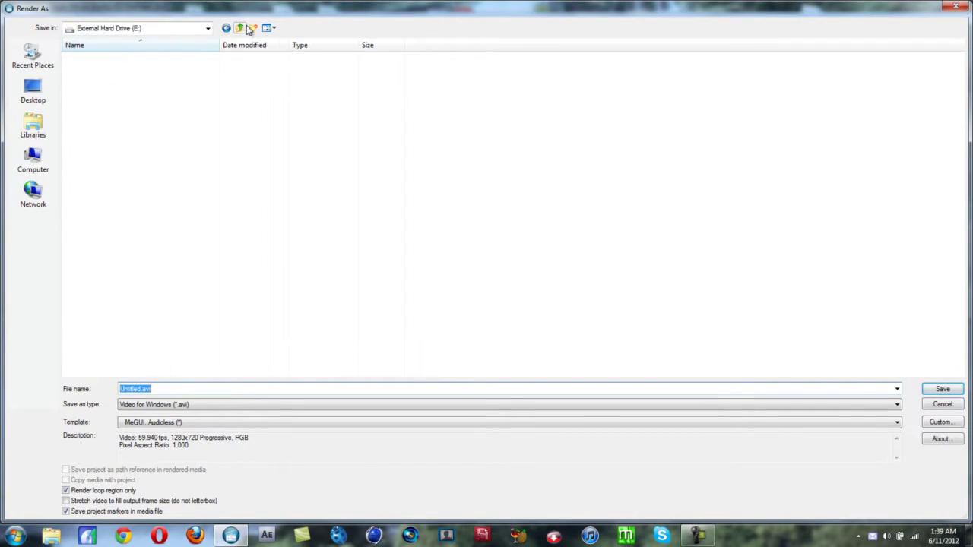
{"action": "left_click", "coordinate": [83, 289]}
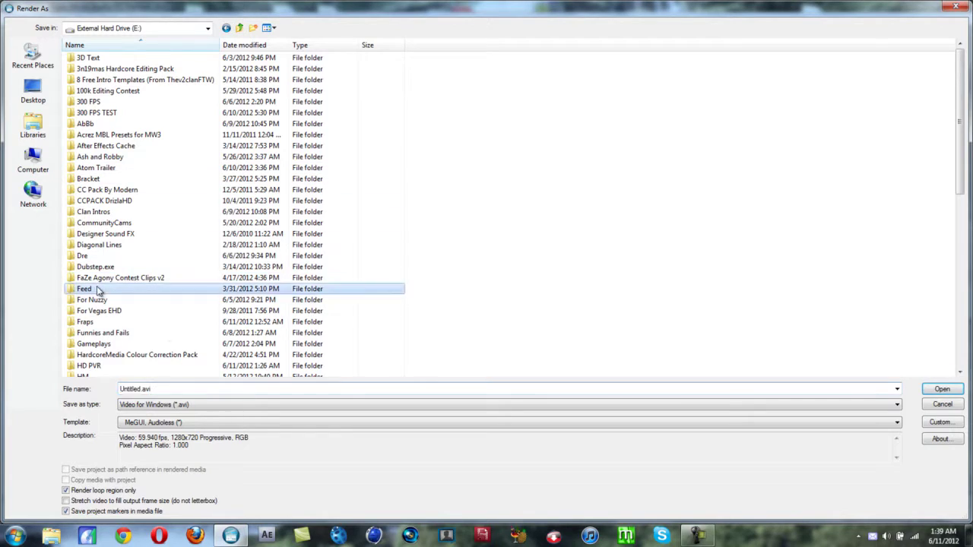
{"action": "scroll", "coordinate": [167, 327], "scroll_direction": "down", "scroll_amount": 9}
{"action": "scroll", "coordinate": [228, 334], "scroll_direction": "down", "scroll_amount": 2}
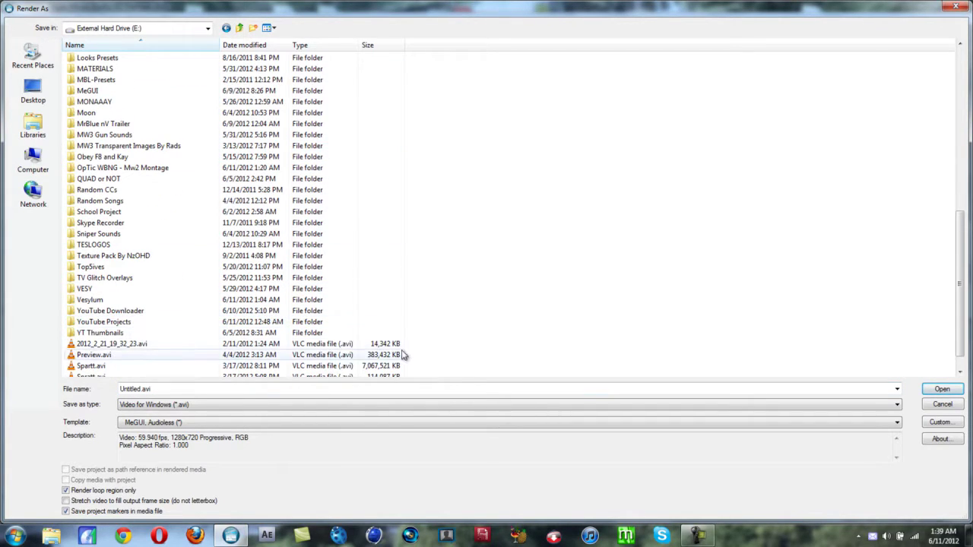
{"action": "scroll", "coordinate": [348, 326], "scroll_direction": "up", "scroll_amount": 3}
{"action": "scroll", "coordinate": [357, 289], "scroll_direction": "down", "scroll_amount": 4}
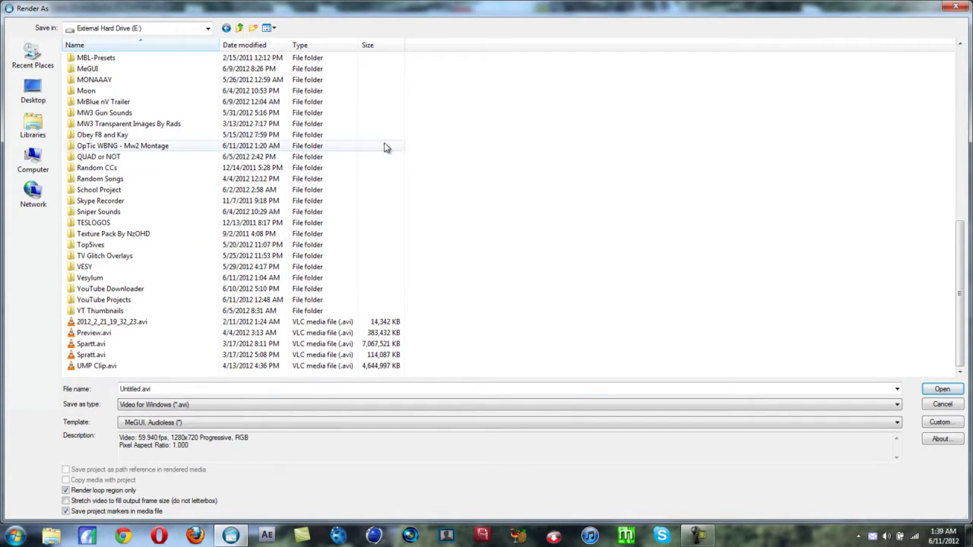
Open the Vesylum folder and keep Video for Windows as the output type.
{"action": "double_click", "coordinate": [122, 281]}
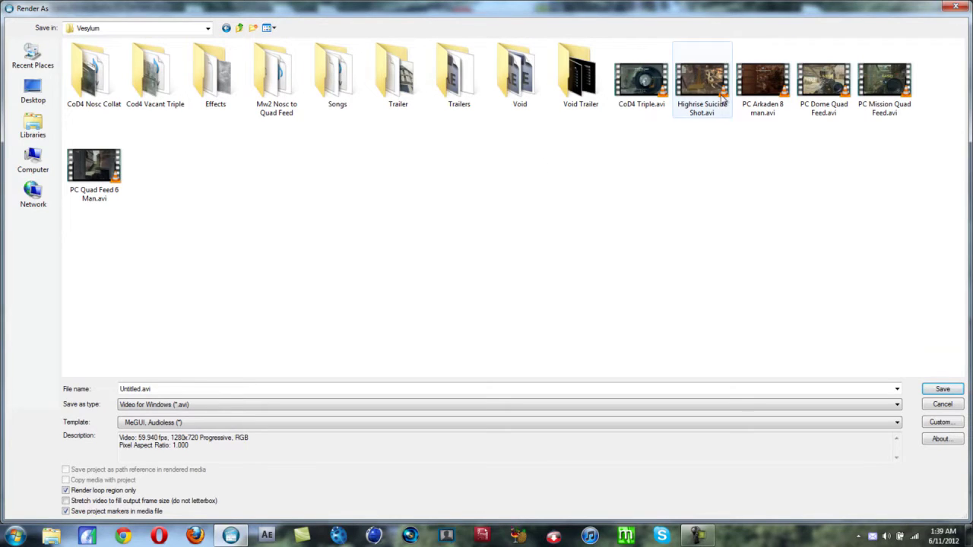
{"action": "left_click", "coordinate": [213, 409]}
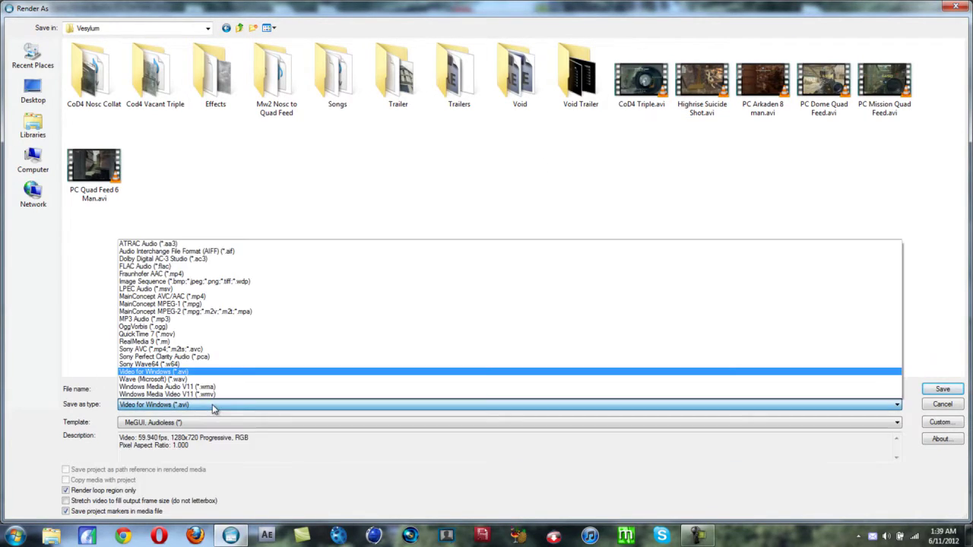
{"action": "left_click", "coordinate": [230, 408]}
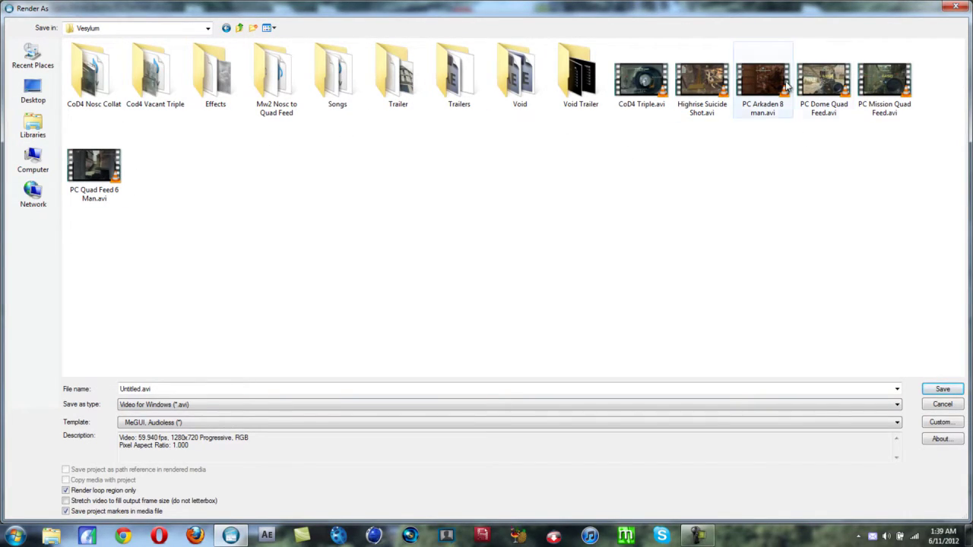
Try the mp4 and OggVorbis types, return to Video for Windows AVI, and create a folder.
{"action": "left_click", "coordinate": [222, 406]}
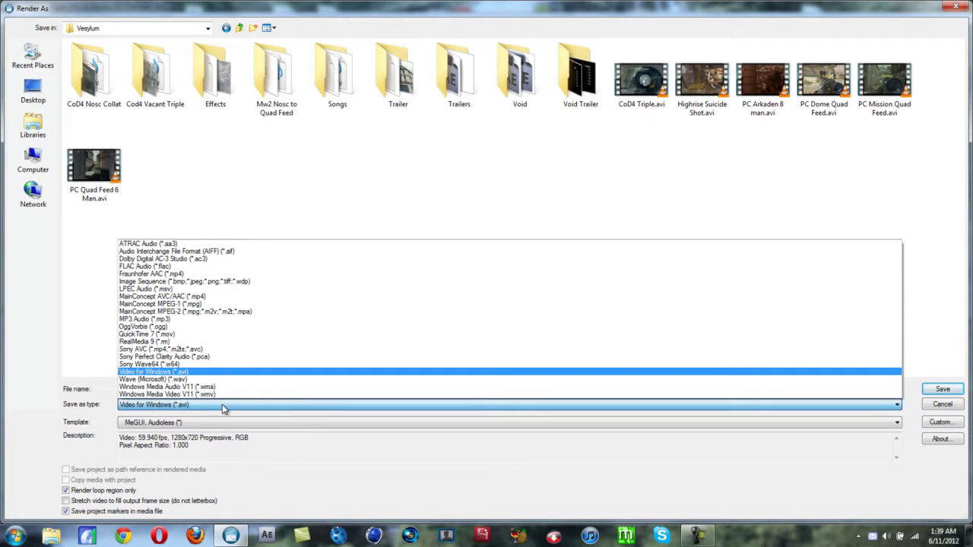
{"action": "left_click", "coordinate": [188, 297]}
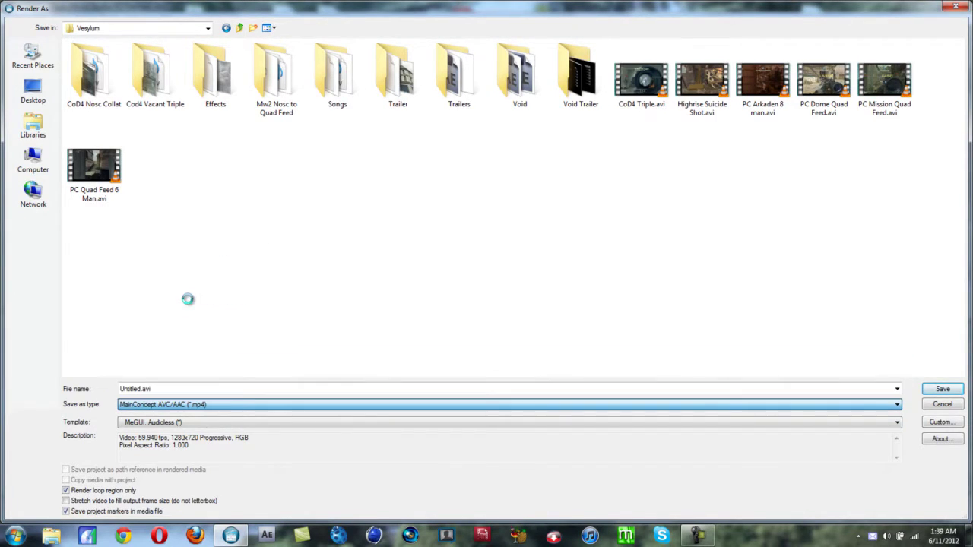
{"action": "left_click", "coordinate": [215, 404]}
{"action": "left_click", "coordinate": [217, 351]}
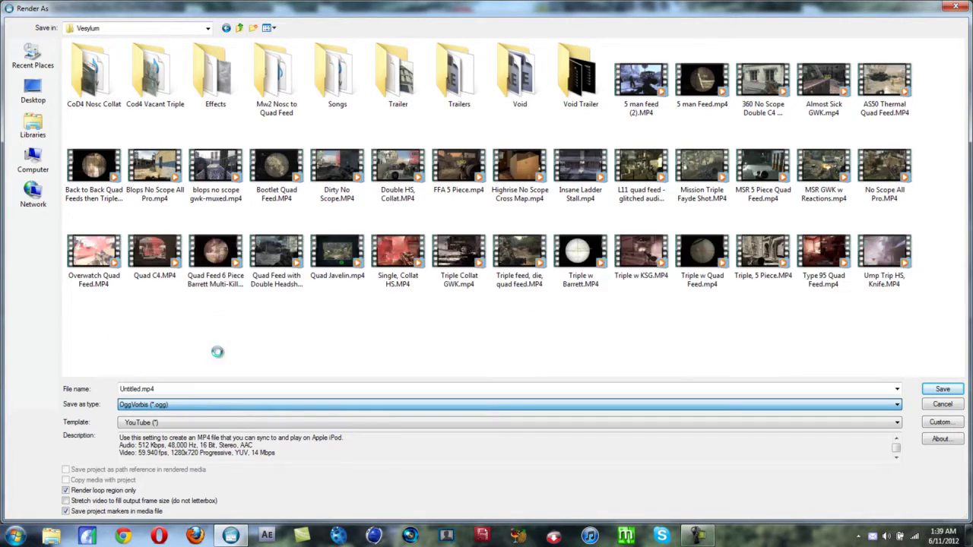
{"action": "left_click", "coordinate": [219, 405]}
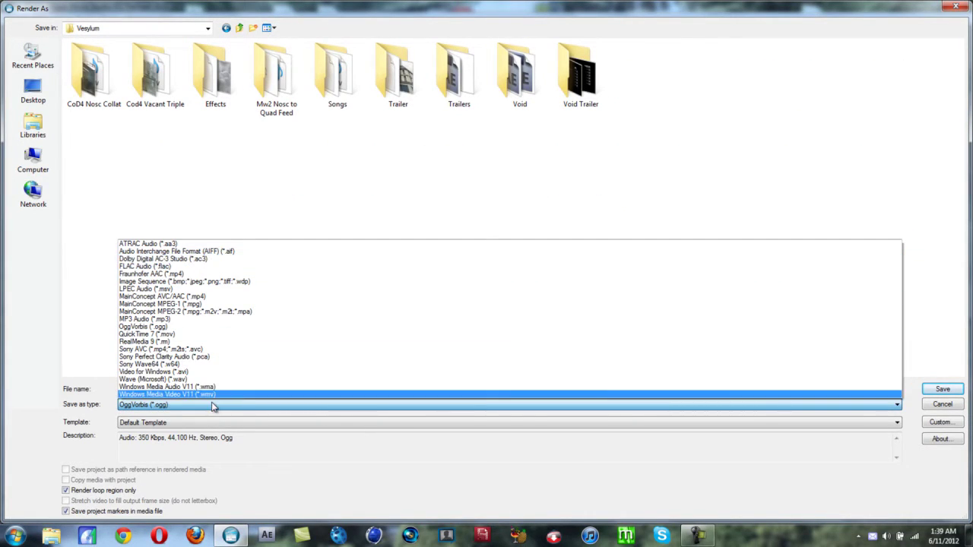
{"action": "left_click", "coordinate": [198, 372]}
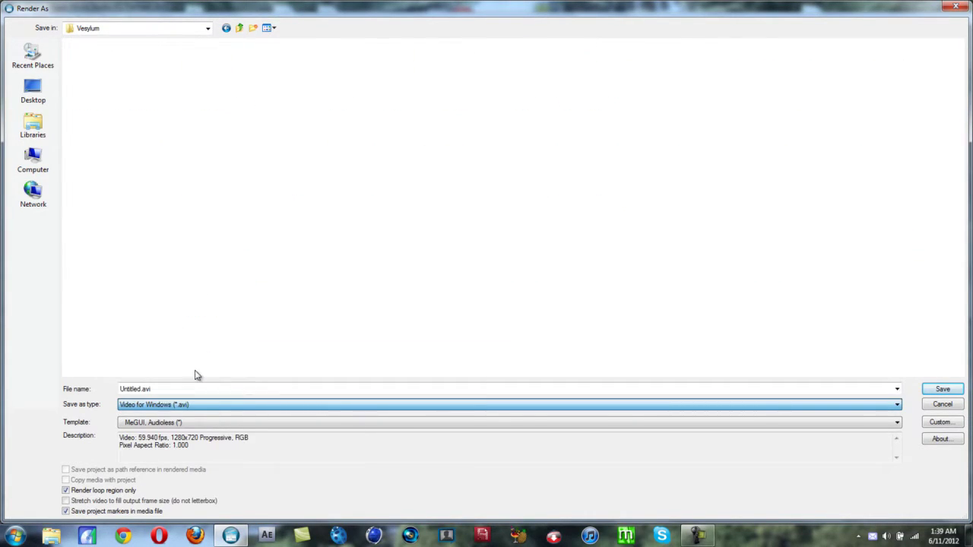
{"action": "left_click", "coordinate": [253, 28]}
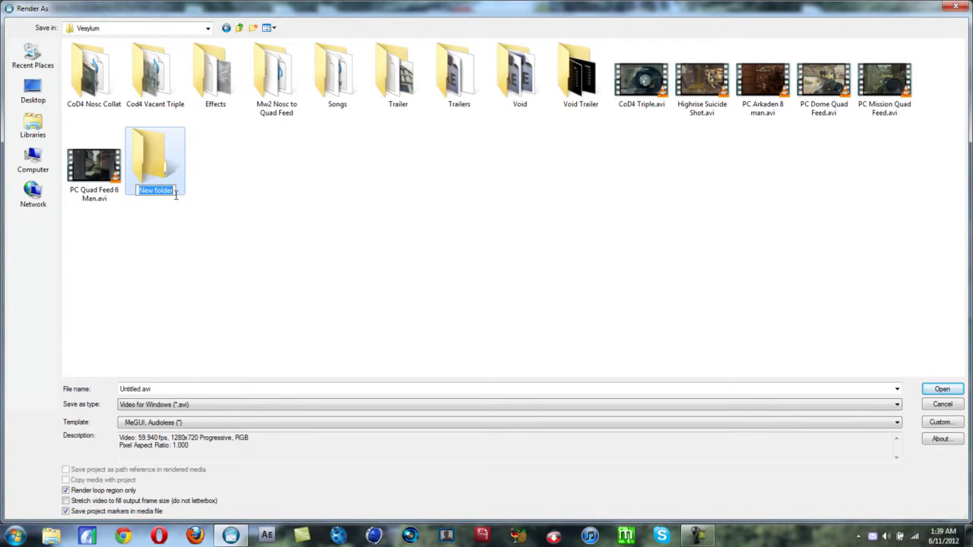
Name the new folder QWAD FED, open it, and open the template's Custom settings.
{"action": "type", "text": "QWAD FED"}
{"action": "key", "text": "Return"}
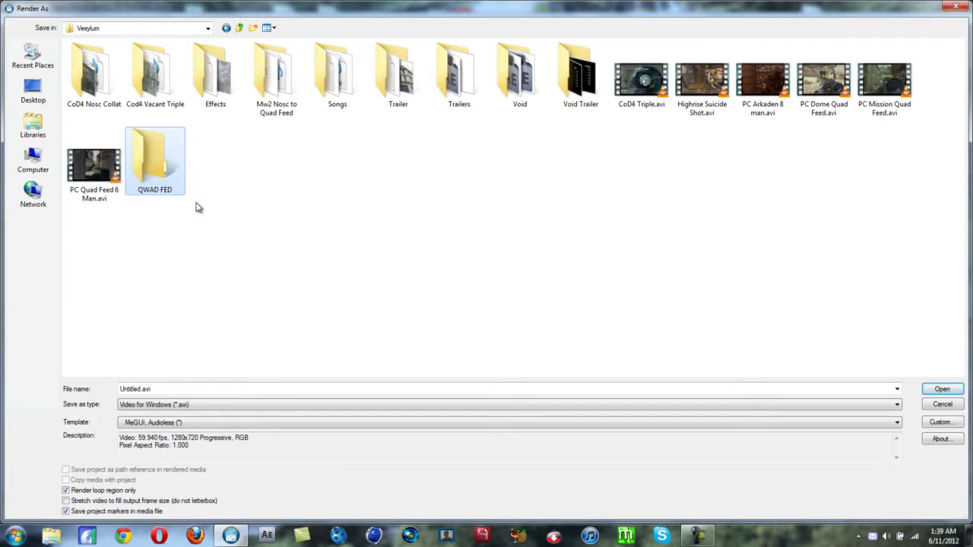
{"action": "double_click", "coordinate": [168, 173]}
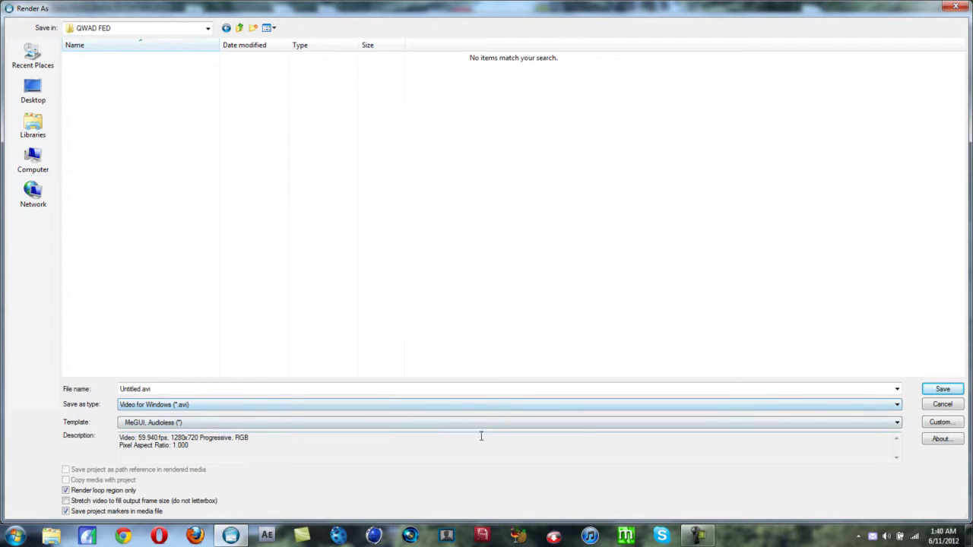
{"action": "left_click", "coordinate": [940, 422]}
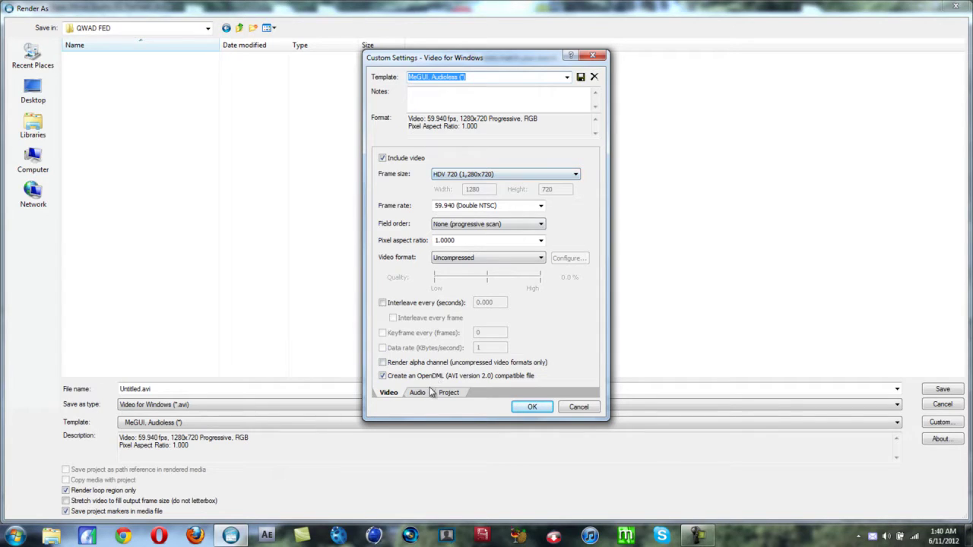
Leave the video format at Uncompressed and close the Custom Settings window.
{"action": "left_click", "coordinate": [450, 259]}
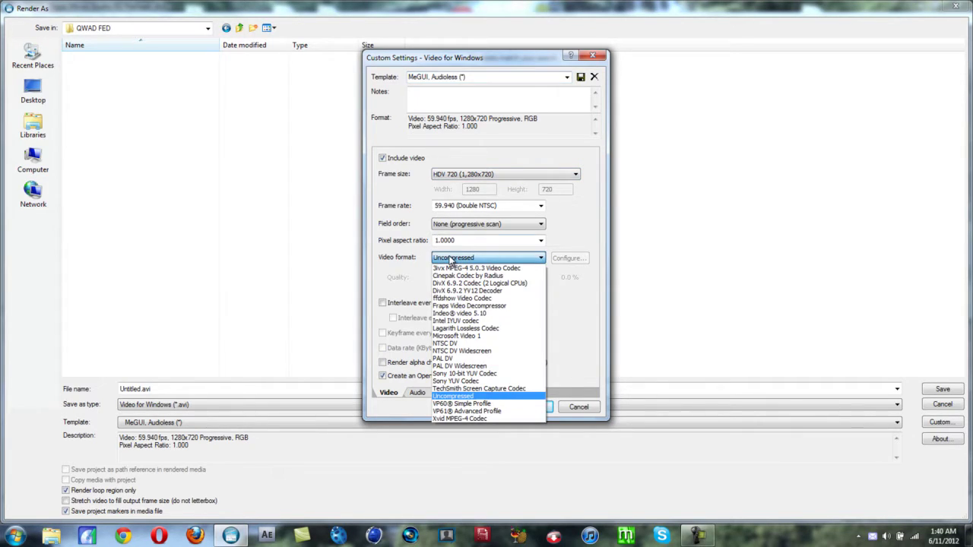
{"action": "left_click", "coordinate": [453, 261]}
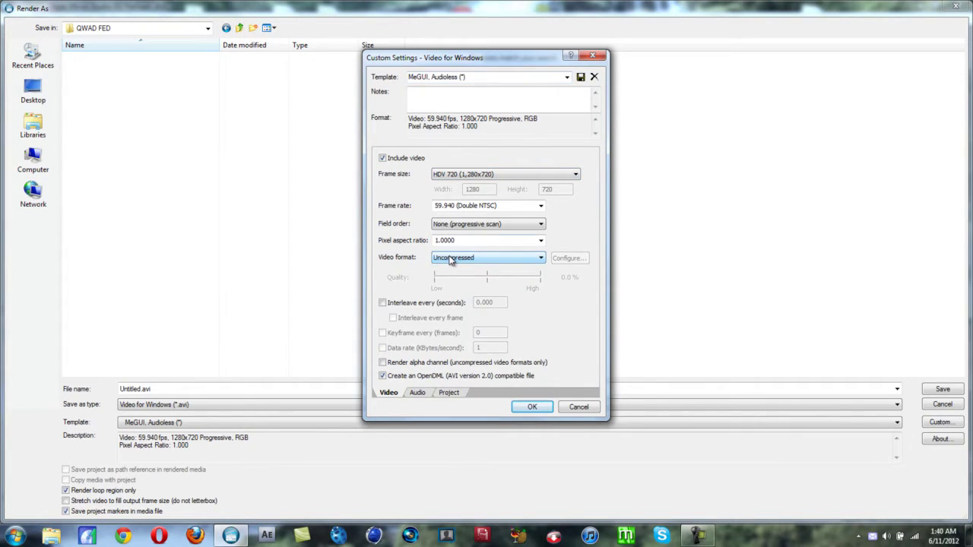
{"action": "left_click", "coordinate": [593, 59]}
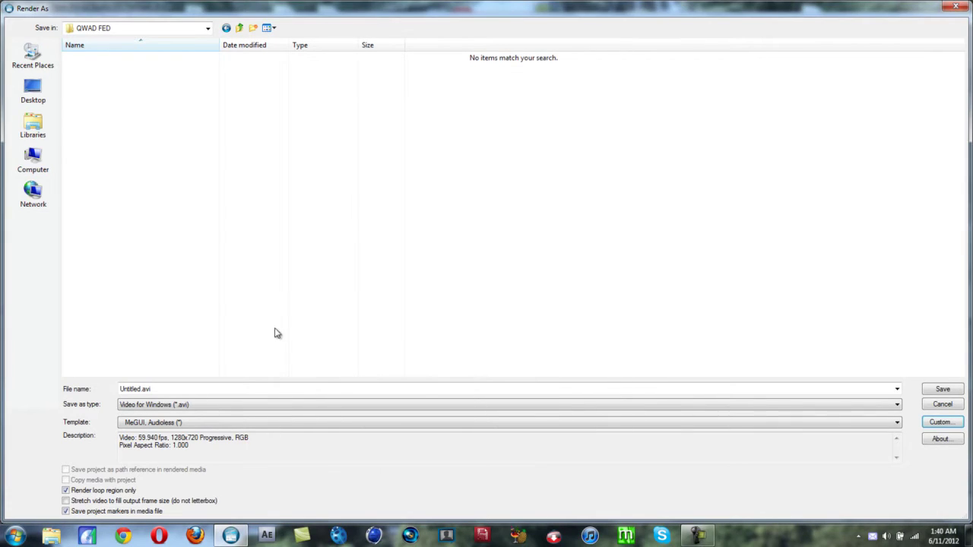
Start rendering Untitled.avi, cancel it at 1%, and reopen the MeGUI, Audioless template's custom settings.
{"action": "left_click", "coordinate": [943, 390]}
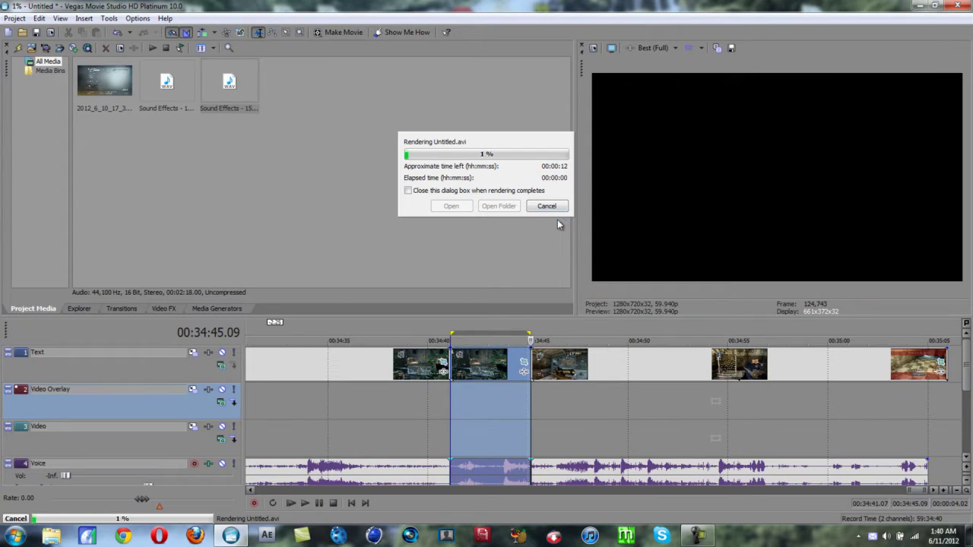
{"action": "left_click", "coordinate": [549, 208]}
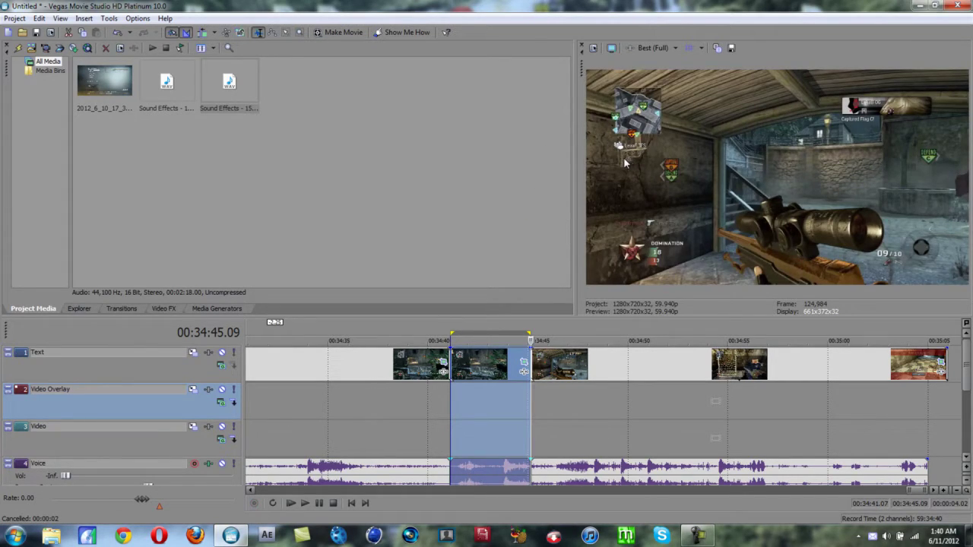
{"action": "left_click", "coordinate": [12, 19]}
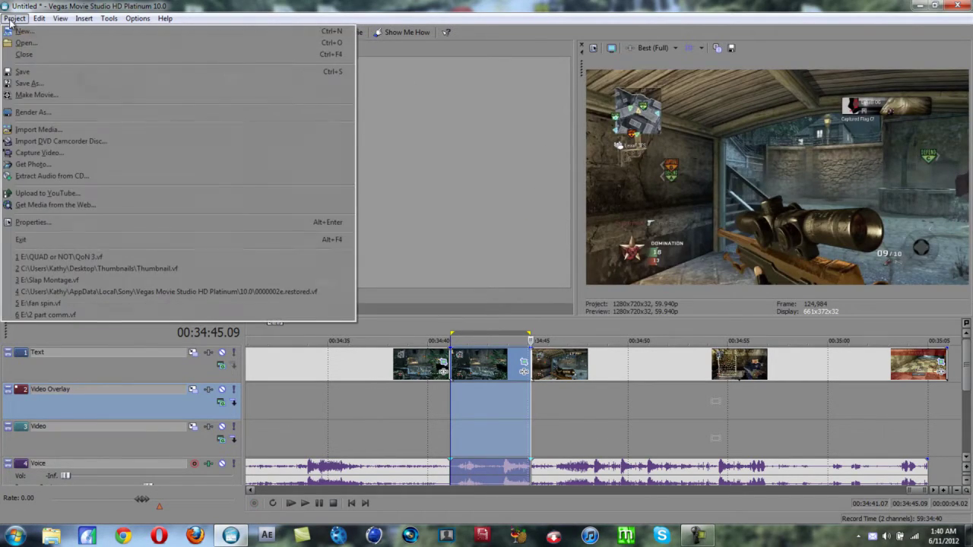
{"action": "left_click", "coordinate": [74, 113]}
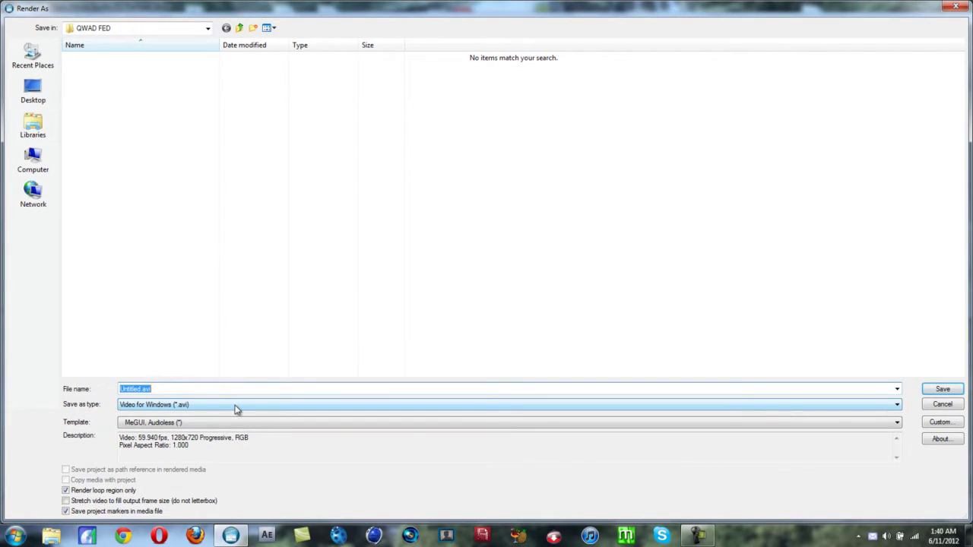
{"action": "left_click", "coordinate": [940, 421]}
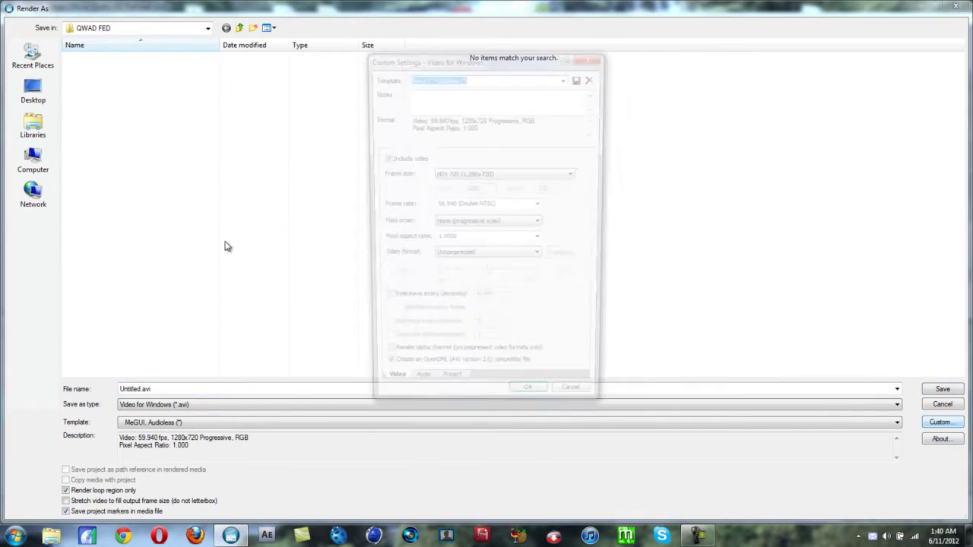
{"action": "left_click", "coordinate": [417, 392]}
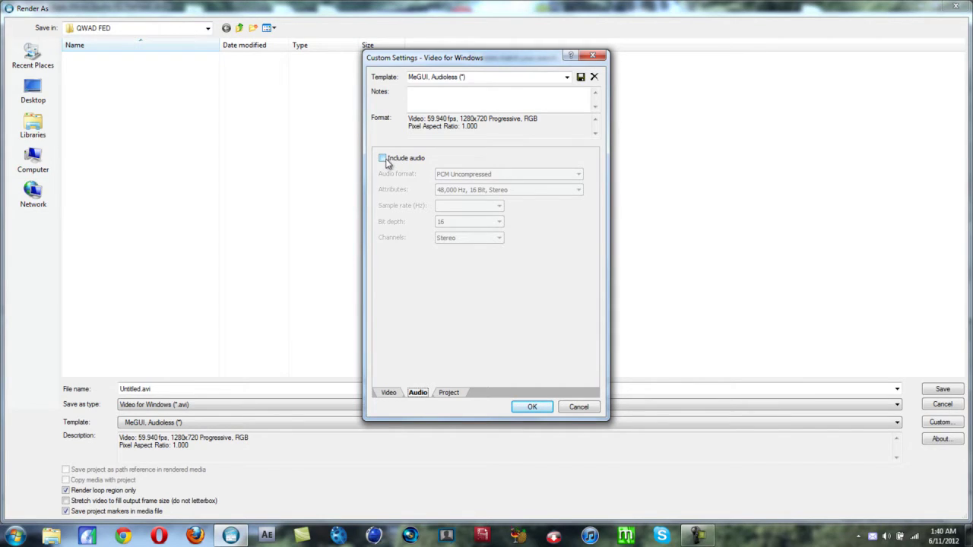
{"action": "left_click", "coordinate": [448, 392]}
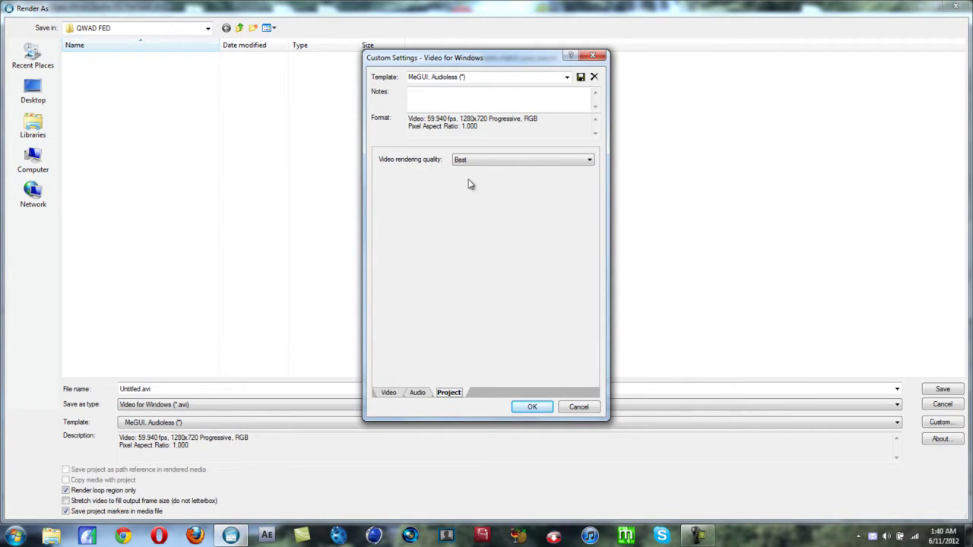
{"action": "left_click", "coordinate": [471, 160]}
{"action": "left_click", "coordinate": [468, 200]}
{"action": "left_click", "coordinate": [417, 393]}
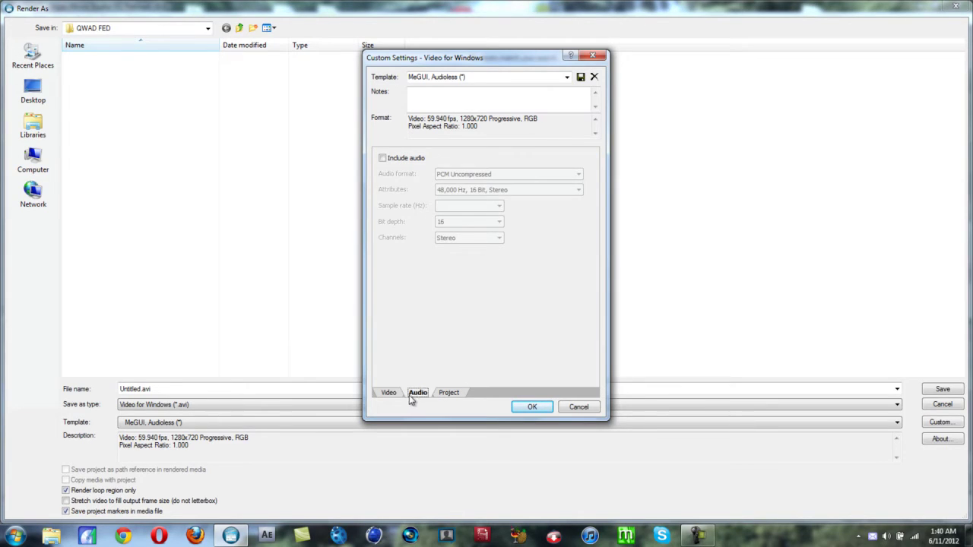
{"action": "left_click", "coordinate": [572, 408]}
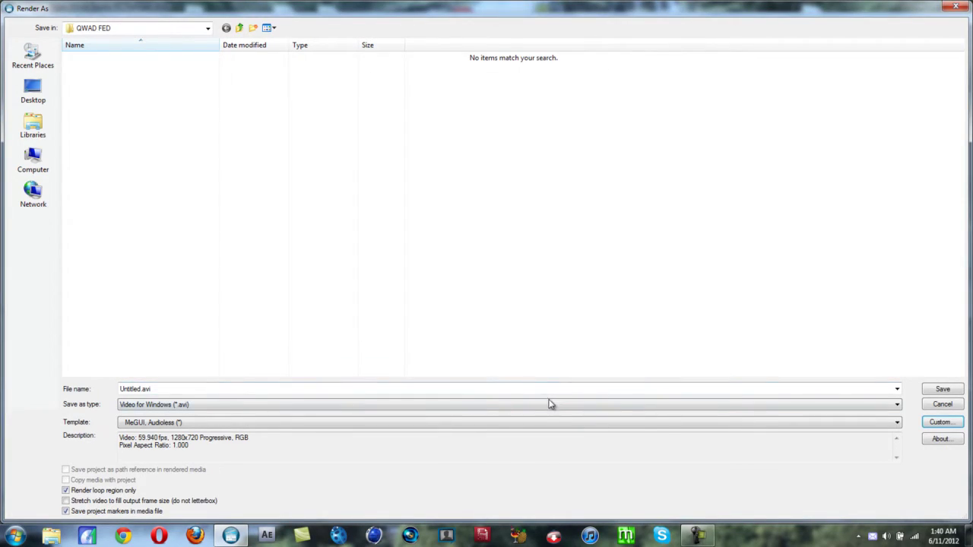
Switch the output type to Wave (Microsoft) (*.wav) and keep the audio format as PCM.
{"action": "left_click", "coordinate": [553, 405]}
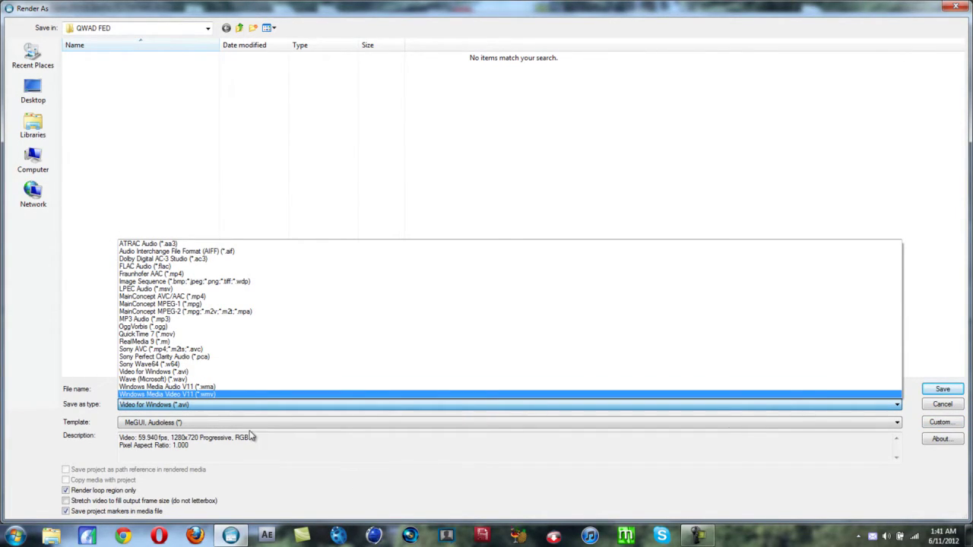
{"action": "left_click", "coordinate": [190, 379]}
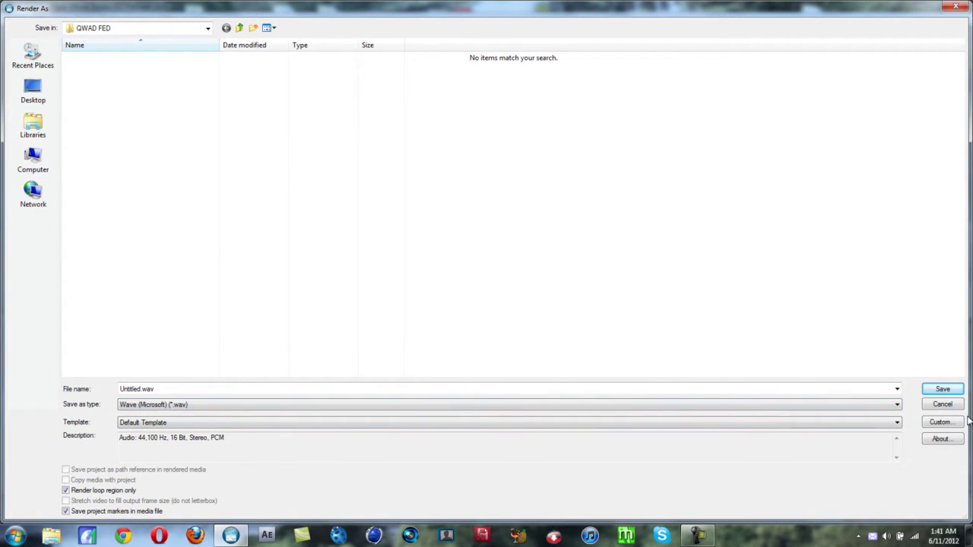
{"action": "left_click", "coordinate": [940, 422]}
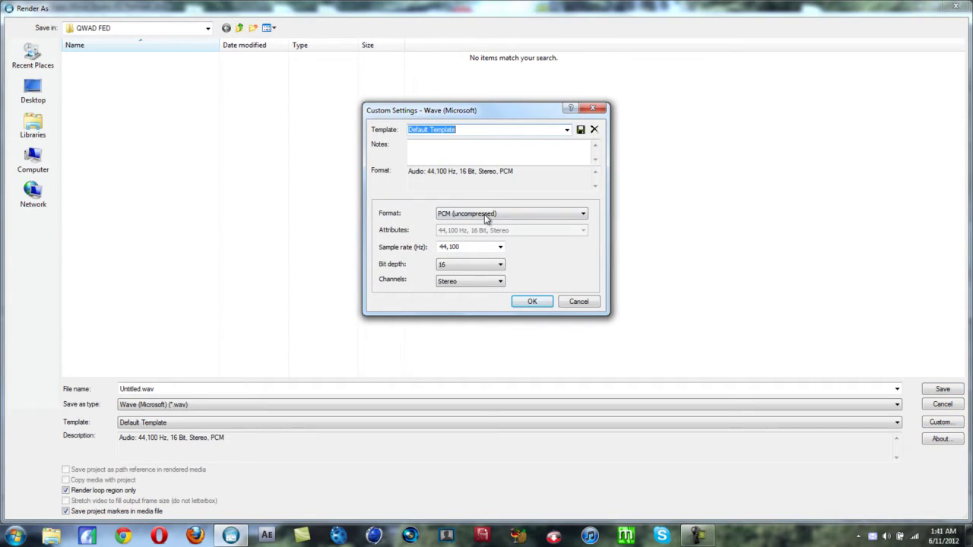
{"action": "left_click", "coordinate": [486, 217]}
{"action": "left_click", "coordinate": [483, 215]}
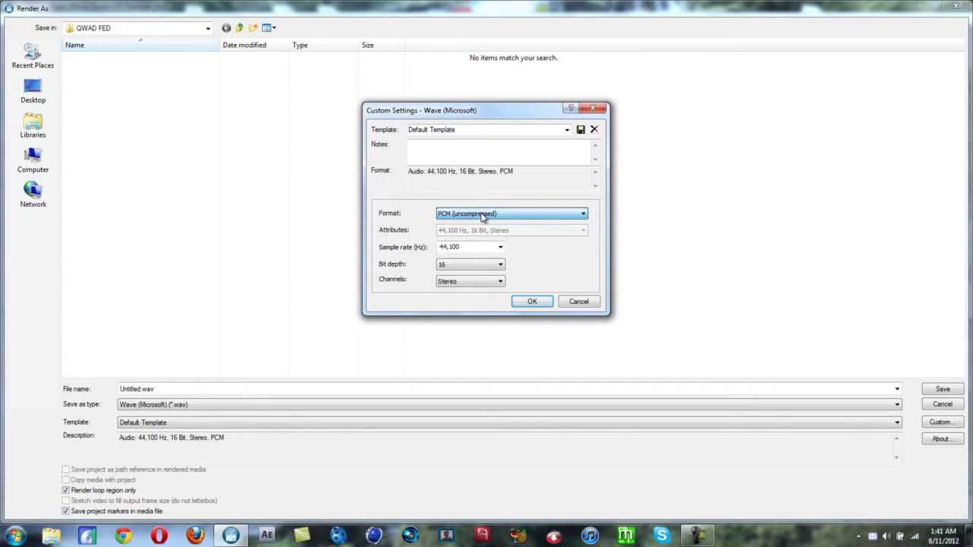
Confirm 44,100 Hz, 16-bit, Stereo PCM settings and render the loop region to Untitled.wav.
{"action": "left_click", "coordinate": [500, 249]}
{"action": "left_click", "coordinate": [501, 249]}
{"action": "left_click", "coordinate": [500, 265]}
{"action": "left_click", "coordinate": [502, 263]}
{"action": "left_click", "coordinate": [501, 281]}
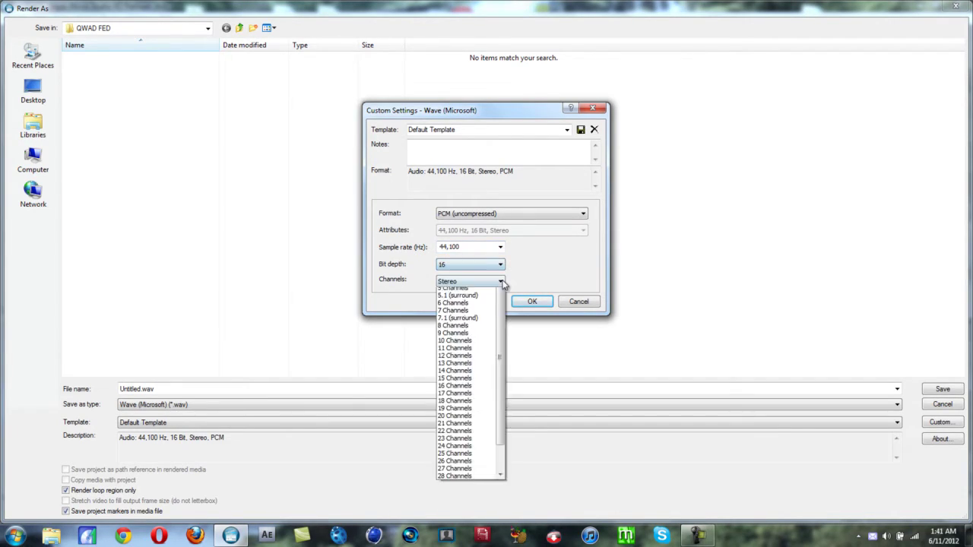
{"action": "left_click", "coordinate": [501, 281]}
{"action": "left_click", "coordinate": [534, 215]}
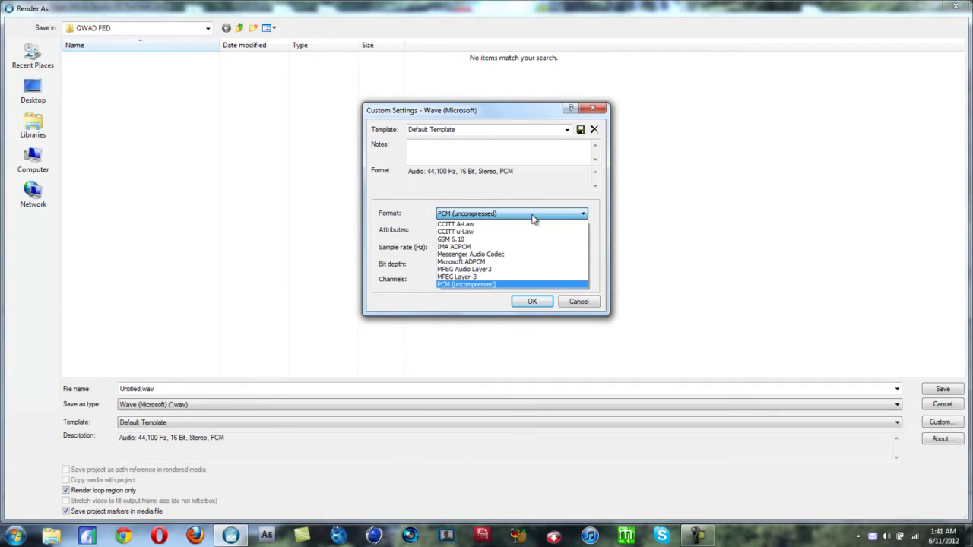
{"action": "left_click", "coordinate": [535, 215]}
{"action": "left_click", "coordinate": [600, 107]}
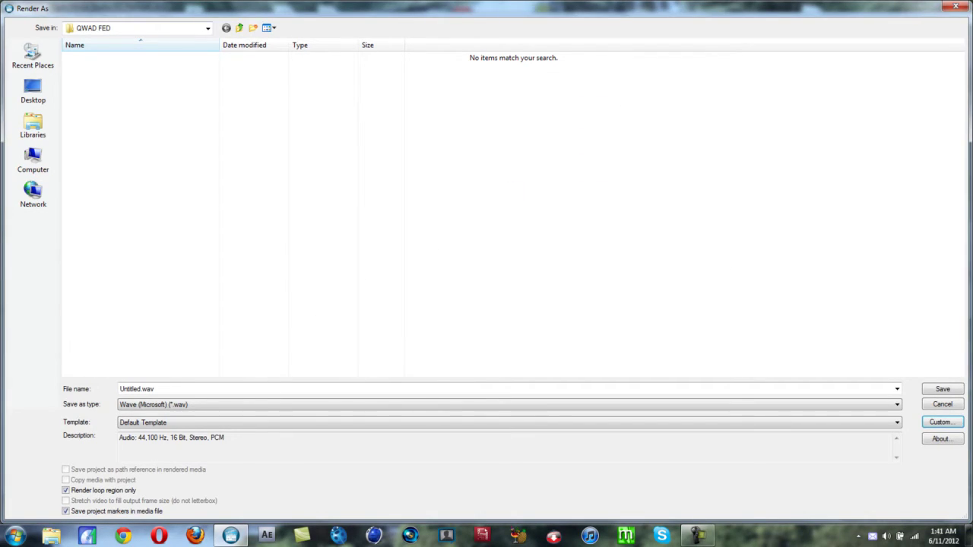
{"action": "left_click", "coordinate": [941, 390]}
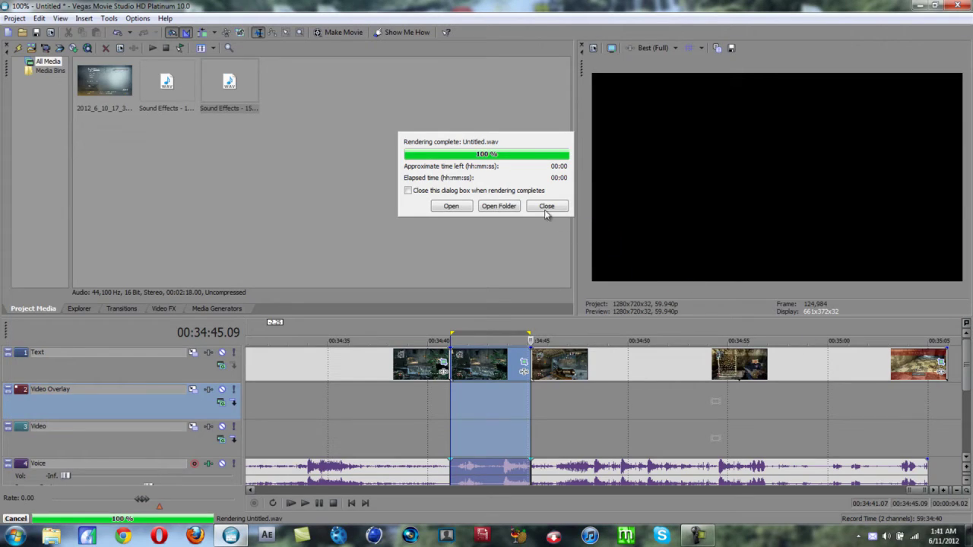
Browse to E:\Vesylum\QWAD FED to confirm Untitled.wav, then return to Vegas.
{"action": "left_click", "coordinate": [498, 206]}
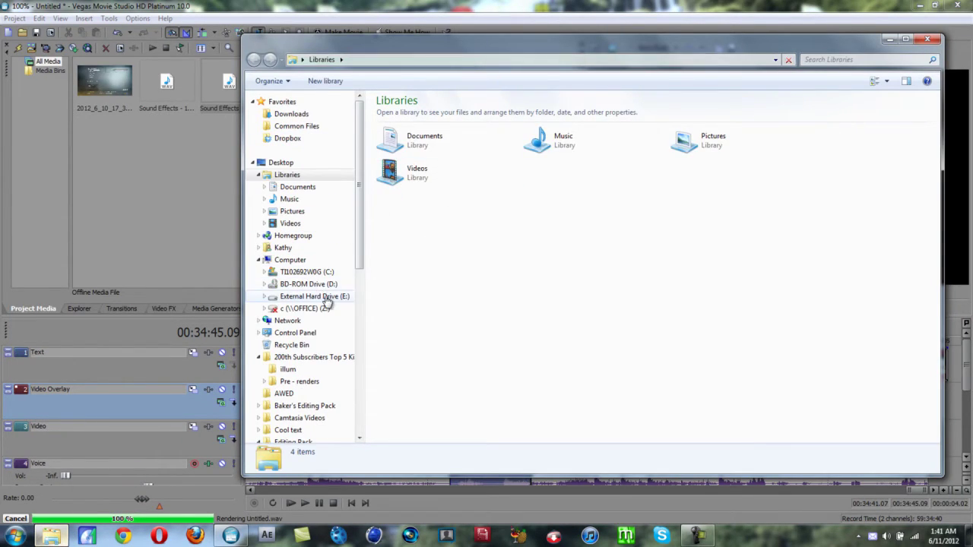
{"action": "left_click", "coordinate": [325, 299]}
{"action": "scroll", "coordinate": [453, 327], "scroll_direction": "down", "scroll_amount": 8}
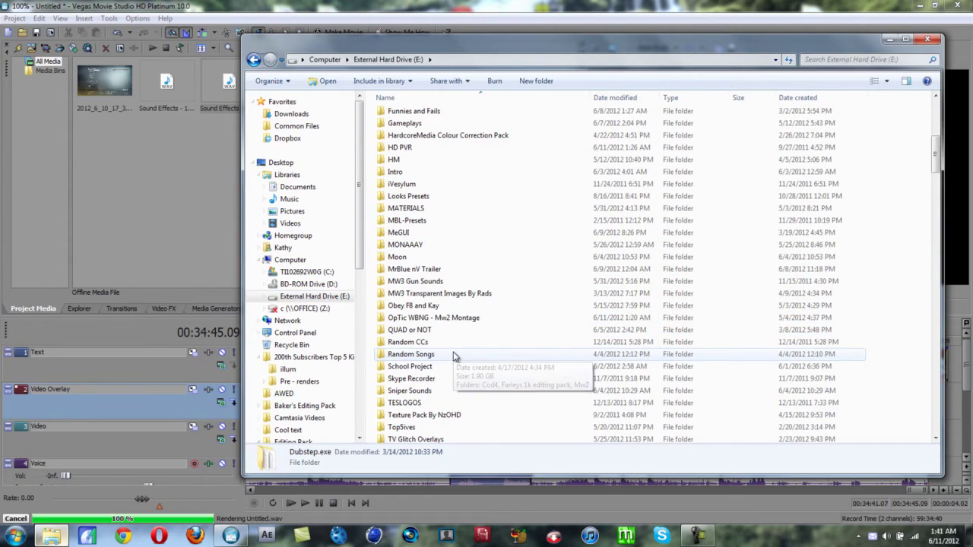
{"action": "scroll", "coordinate": [453, 356], "scroll_direction": "down", "scroll_amount": 5}
{"action": "double_click", "coordinate": [428, 296]}
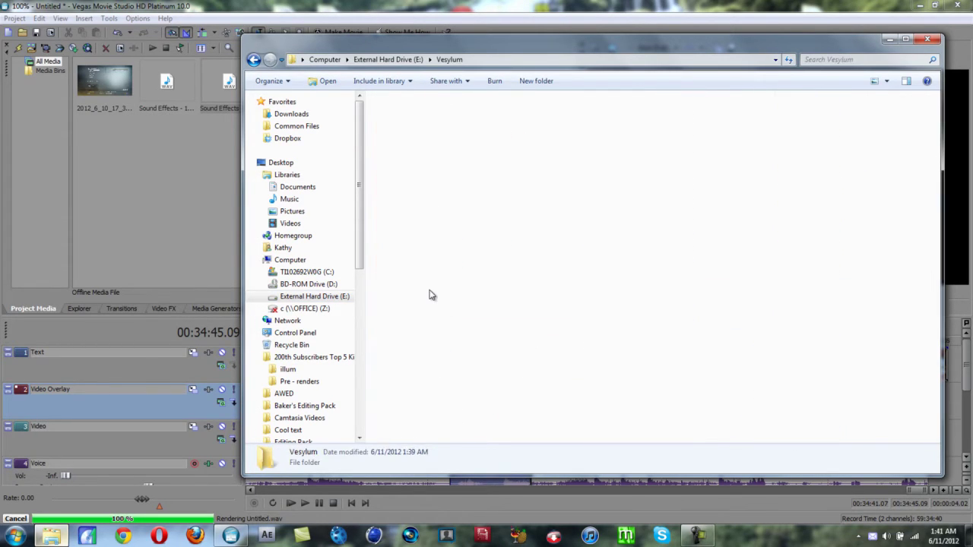
{"action": "double_click", "coordinate": [650, 140]}
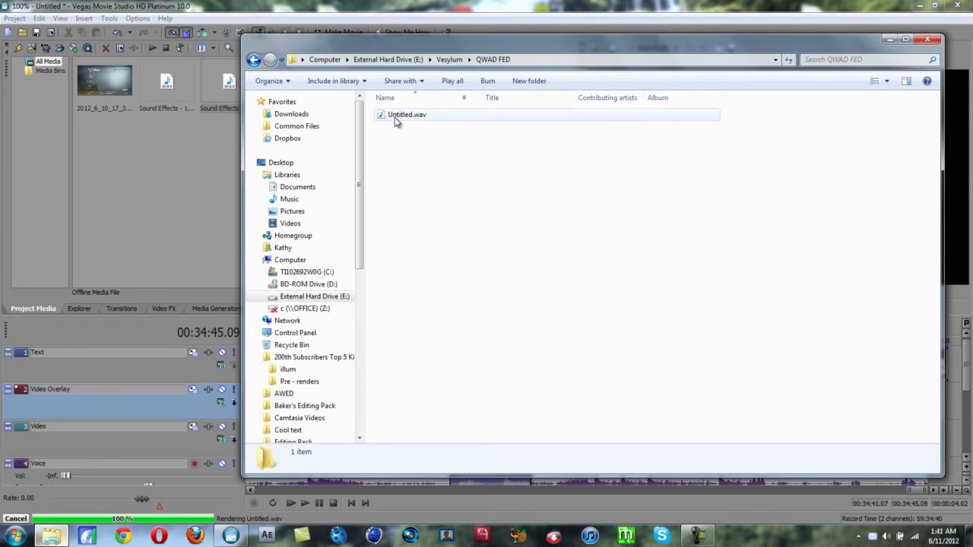
{"action": "left_click", "coordinate": [180, 180]}
Close the Rendering complete notice and clear the timeline's time selection.
{"action": "left_click", "coordinate": [545, 204]}
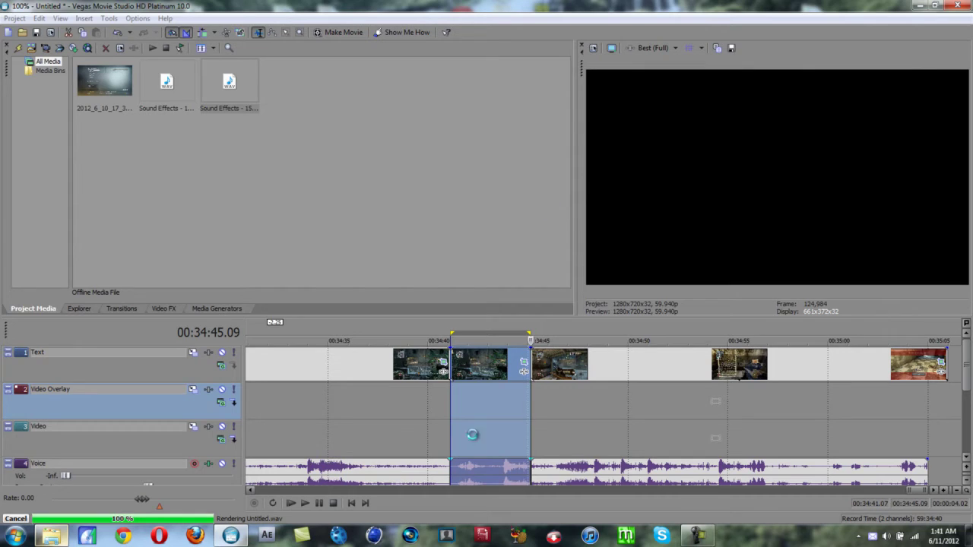
{"action": "left_click", "coordinate": [494, 425]}
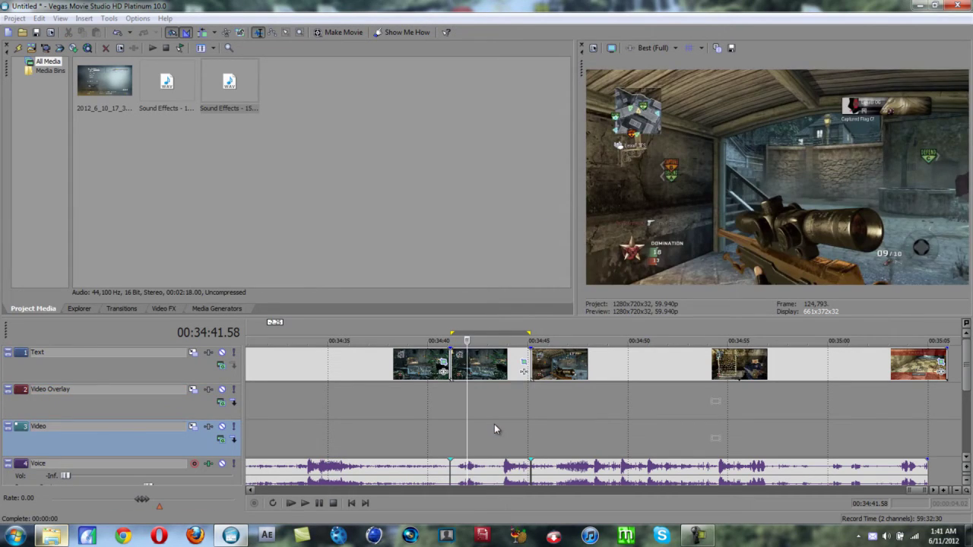